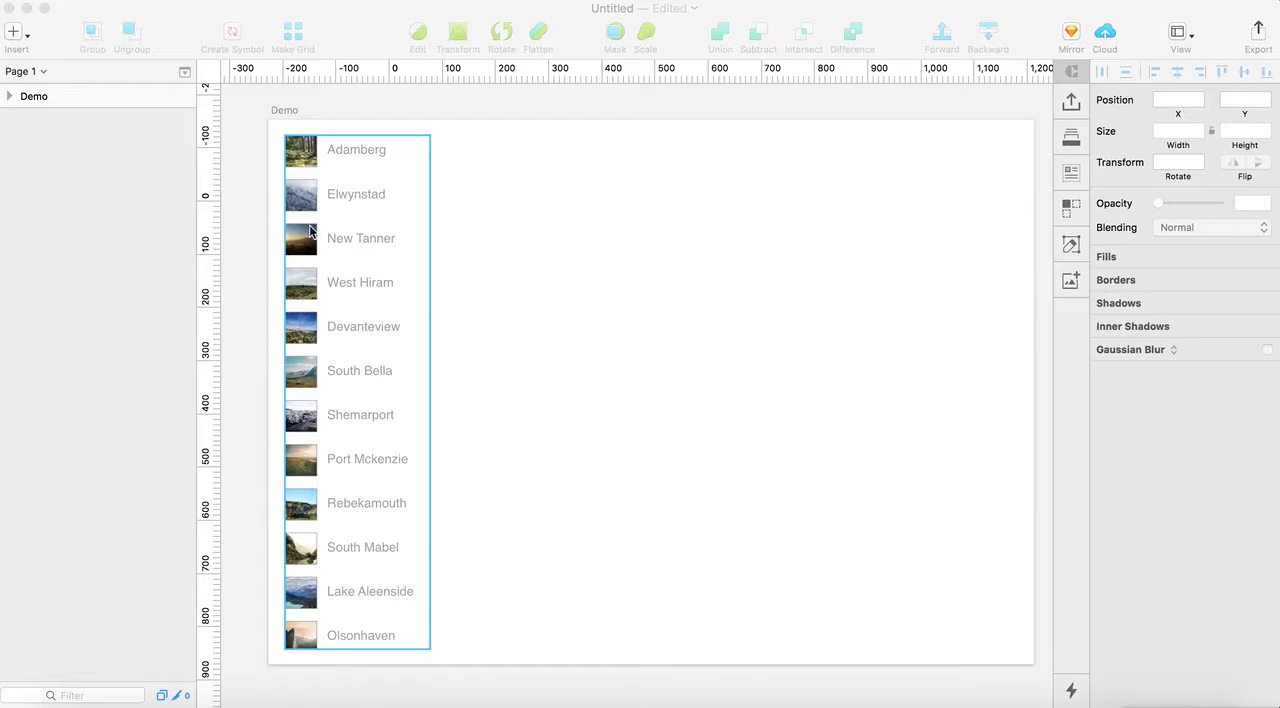
Add a Desktop HD artboard (1440×1024) from the Responsive Web presets
left_click(437, 241)
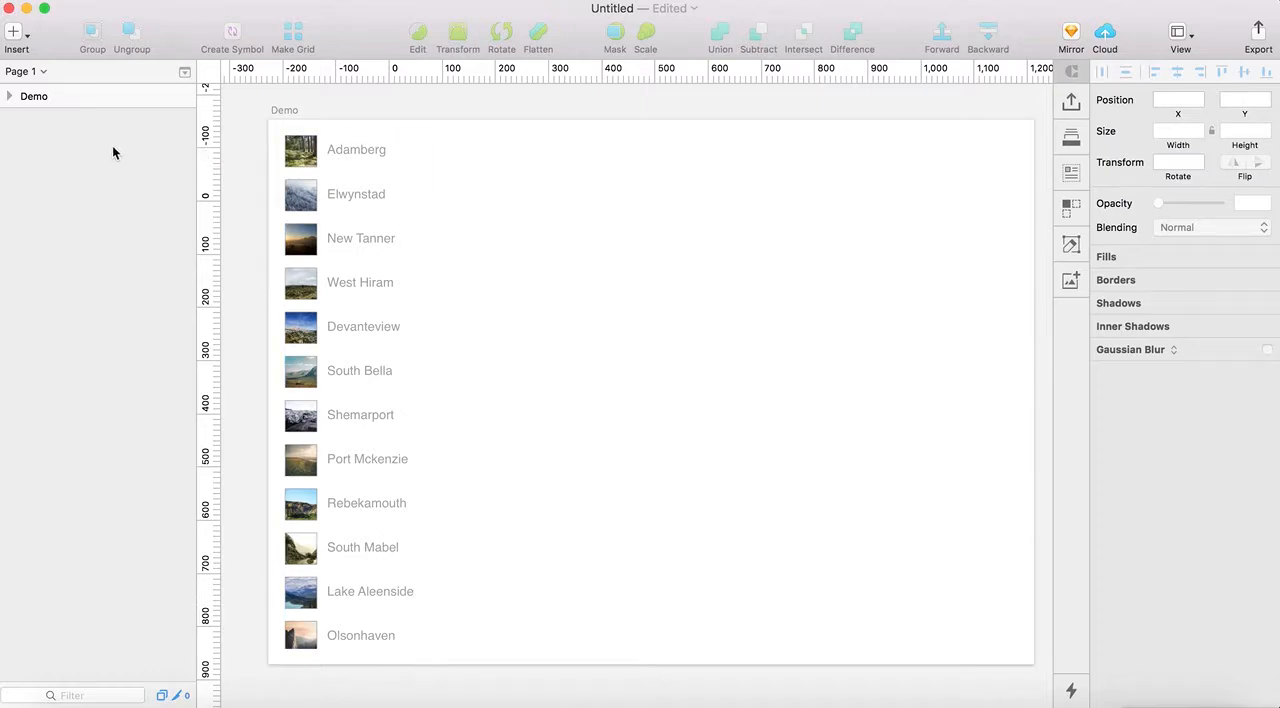
left_click(14, 32)
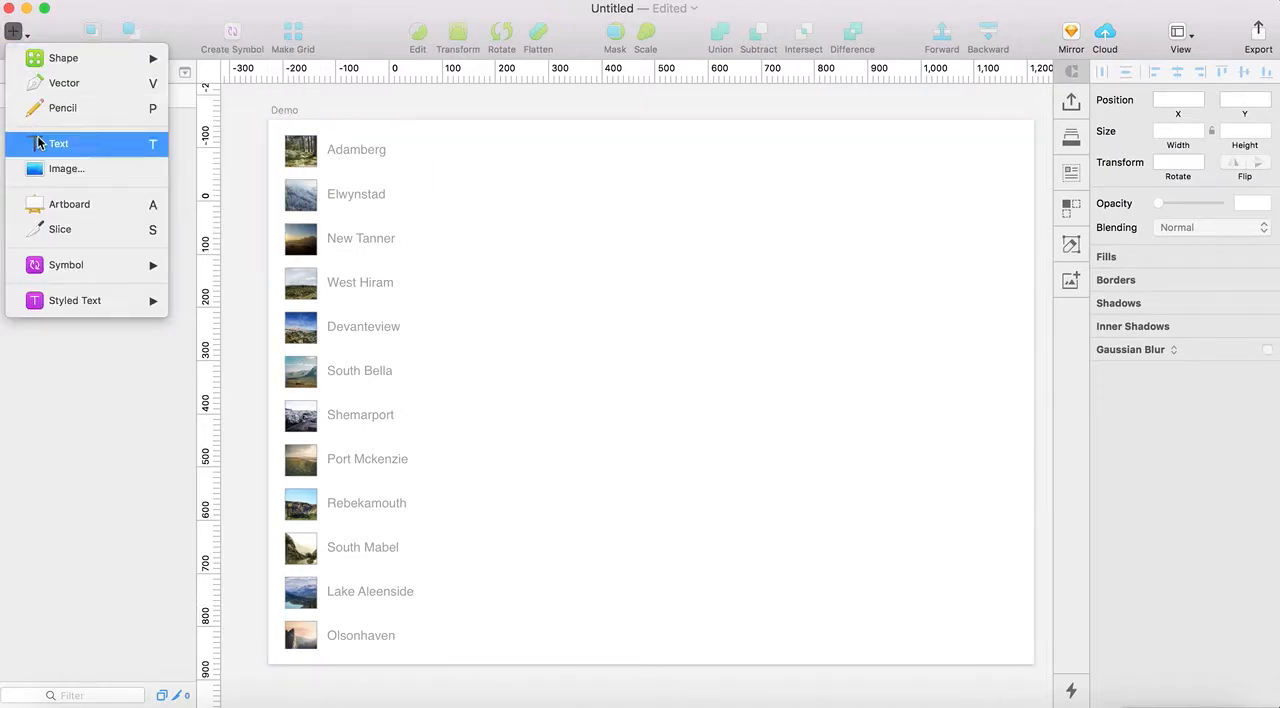
left_click(88, 215)
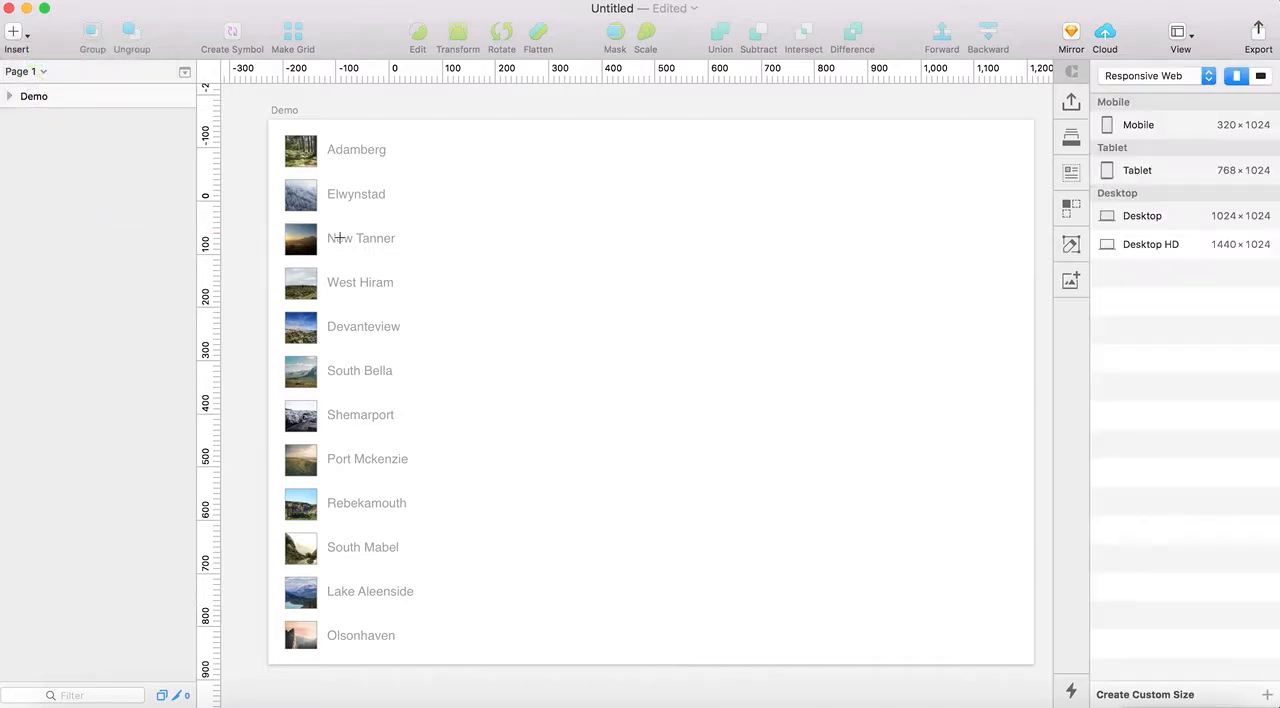
left_click(1156, 249)
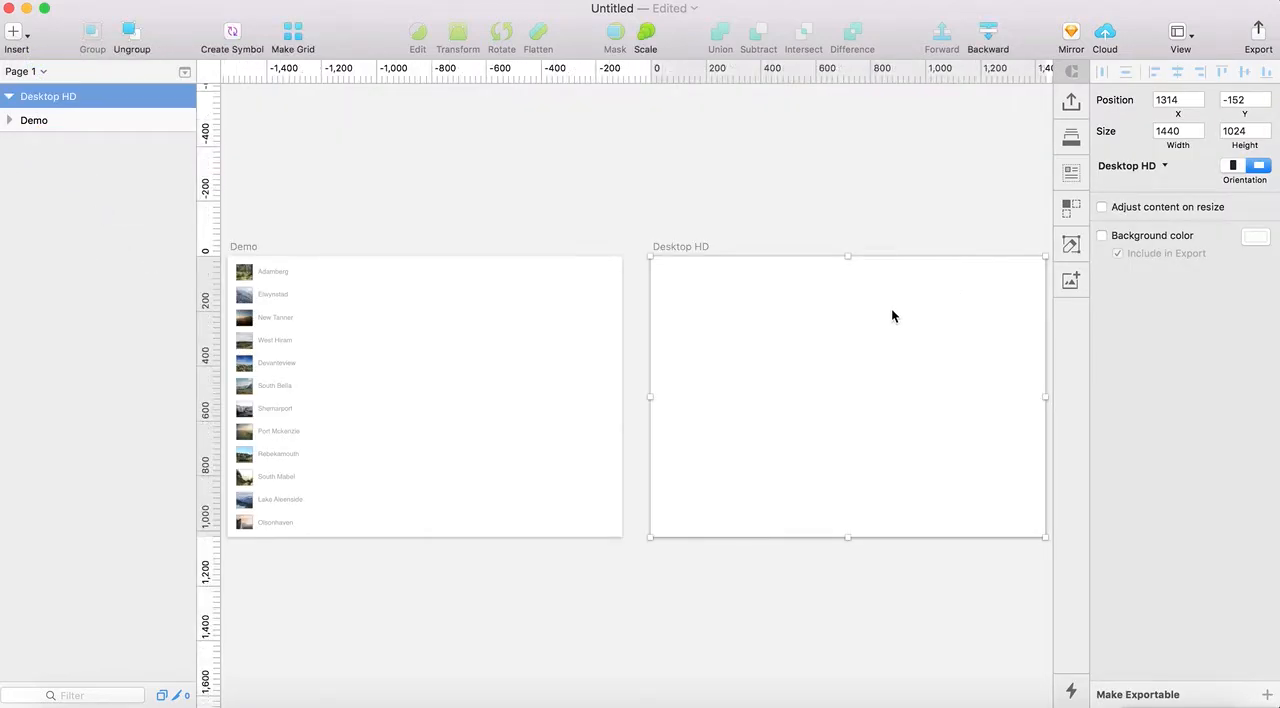
Draw a 60×60 square near the upper-left corner of the new Desktop HD artboard, at about X 38, Y 41
scroll(699, 387, "right", 5)
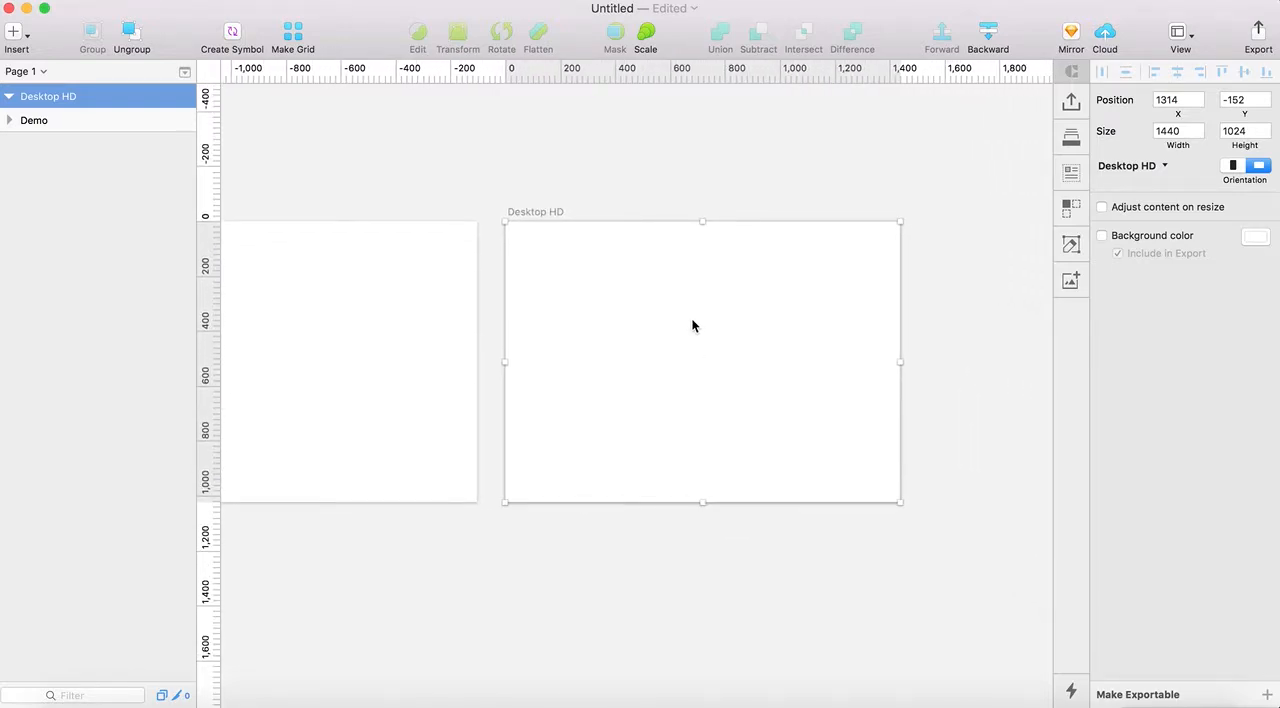
scroll(692, 325, "up", 3)
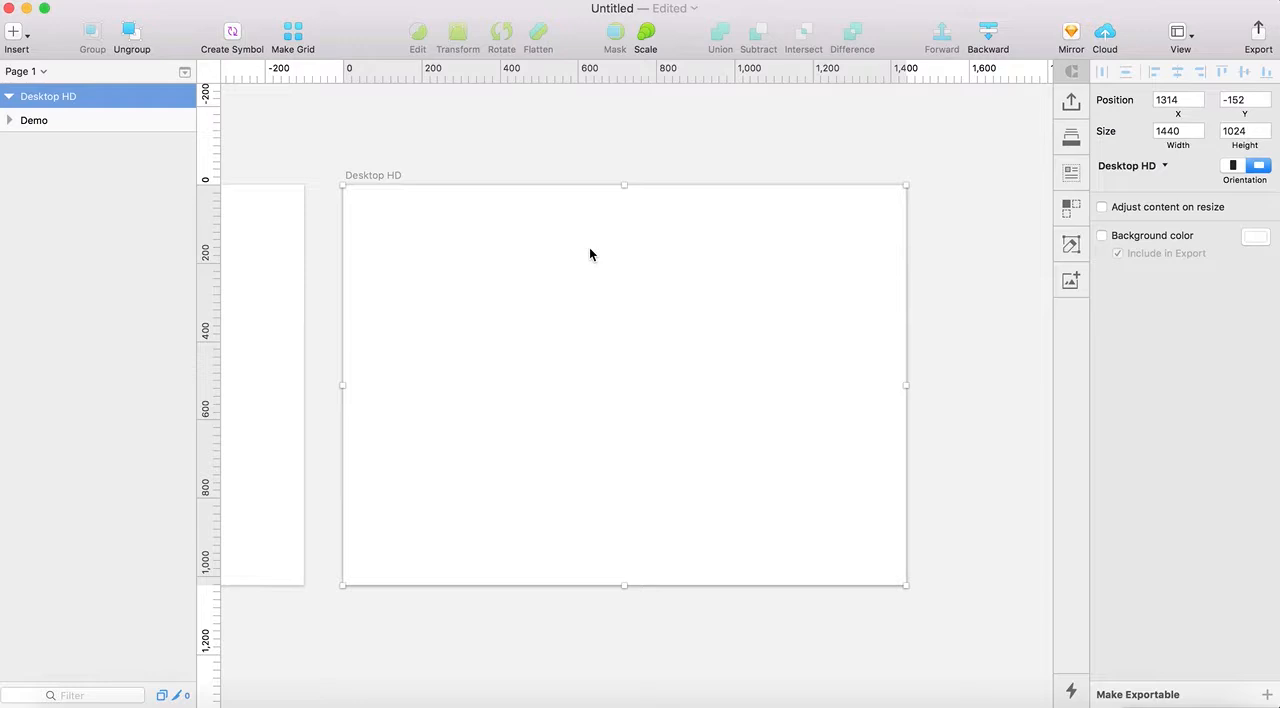
left_click(437, 156)
left_click(413, 241)
key("r")
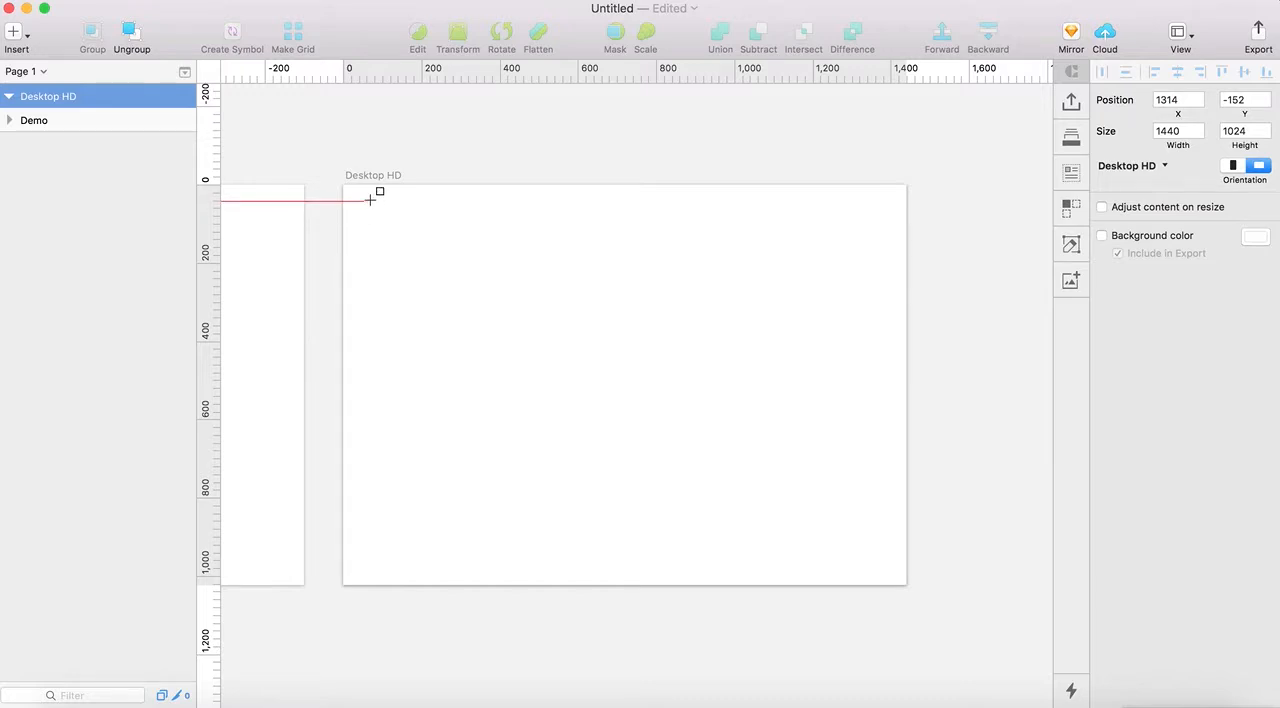
left_click_drag(358, 201, 381, 224)
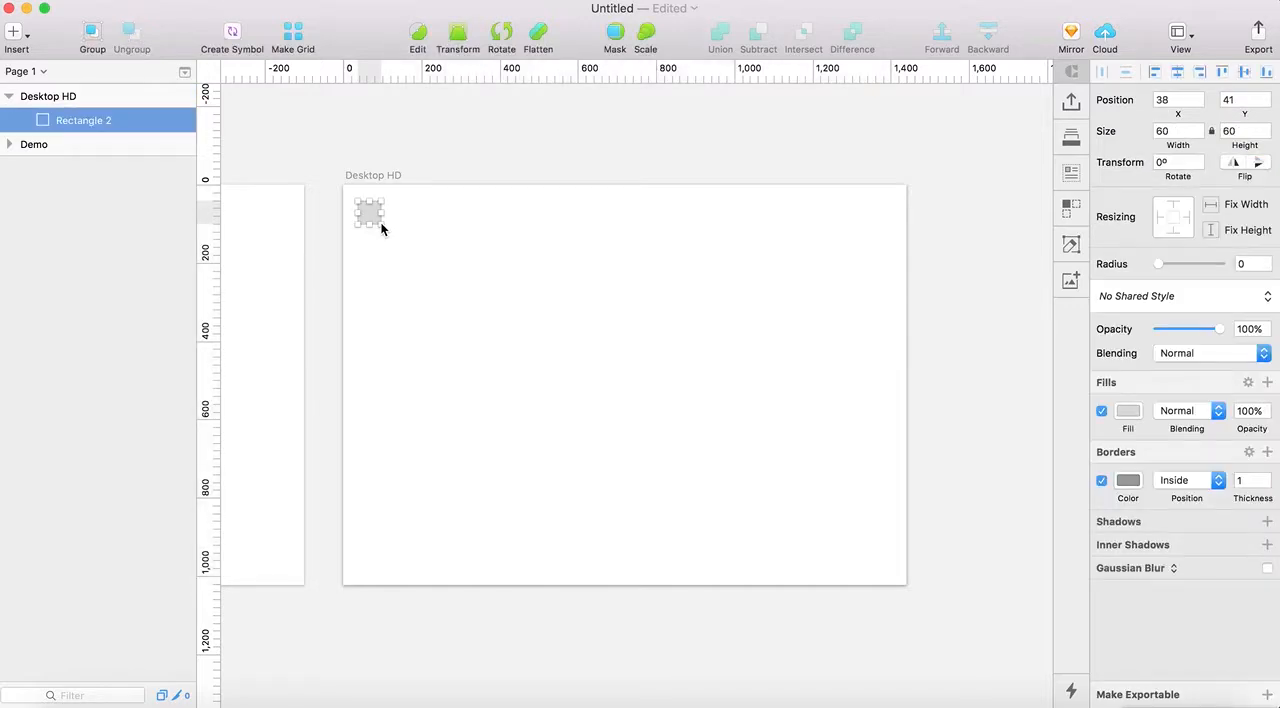
Add a text layer with the default placeholder text just right of the square, at about X 121, Y 58
key("super+plus")
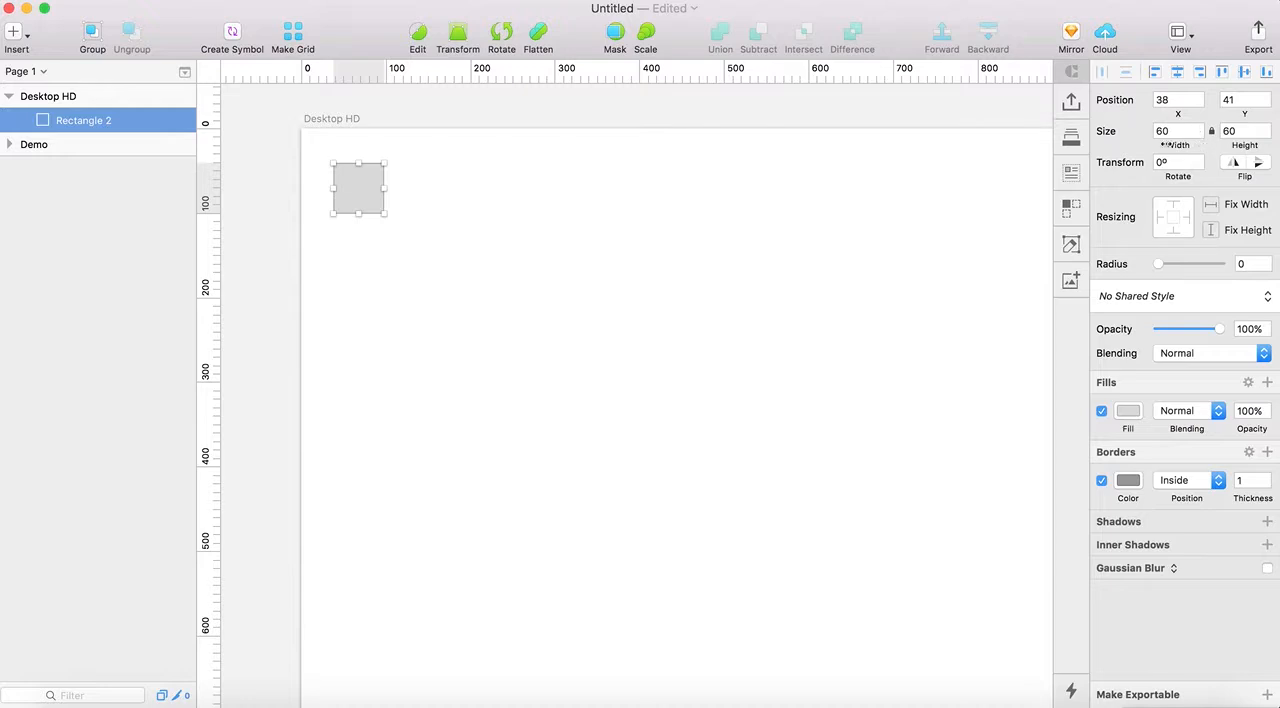
left_click(485, 198)
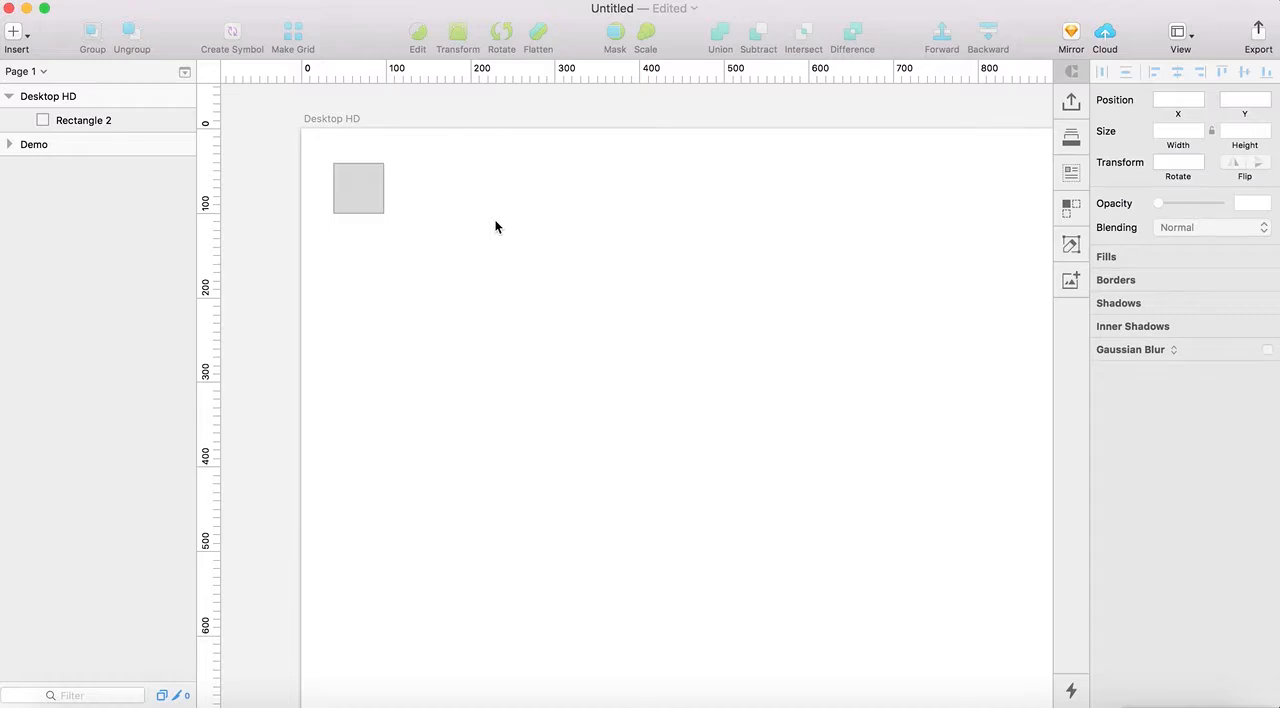
key("t")
left_click(404, 190)
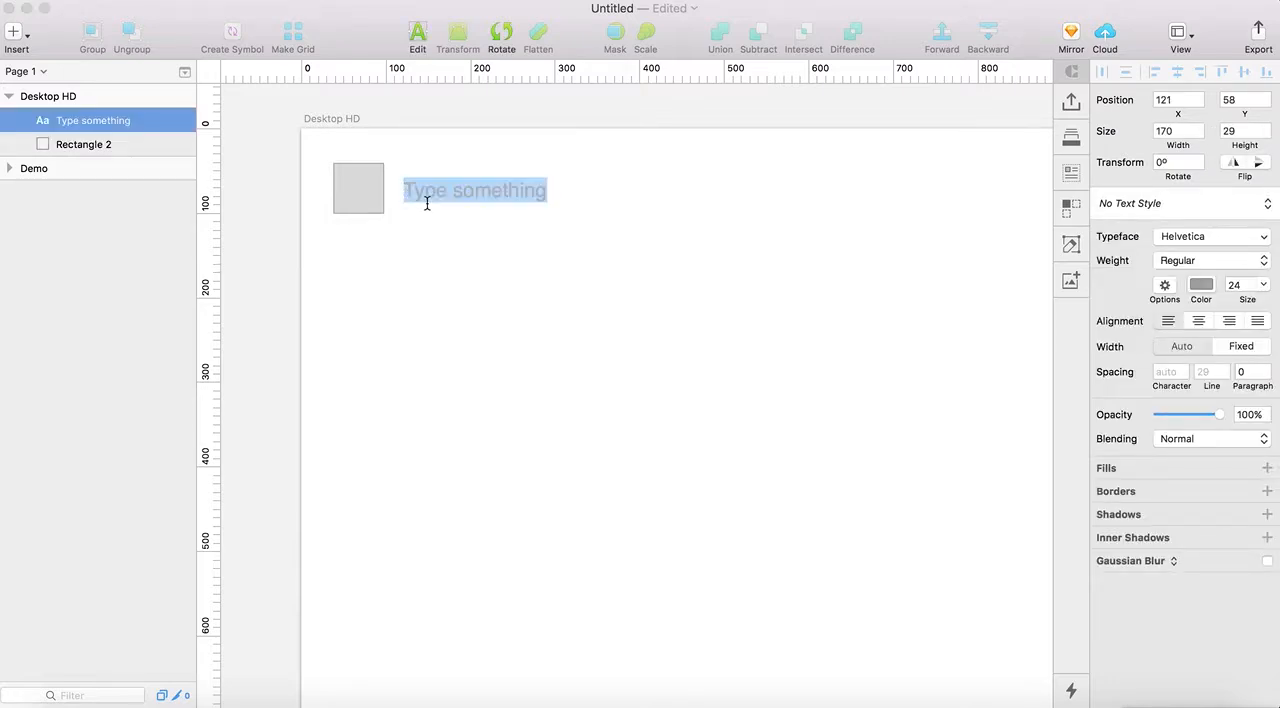
left_click(475, 257)
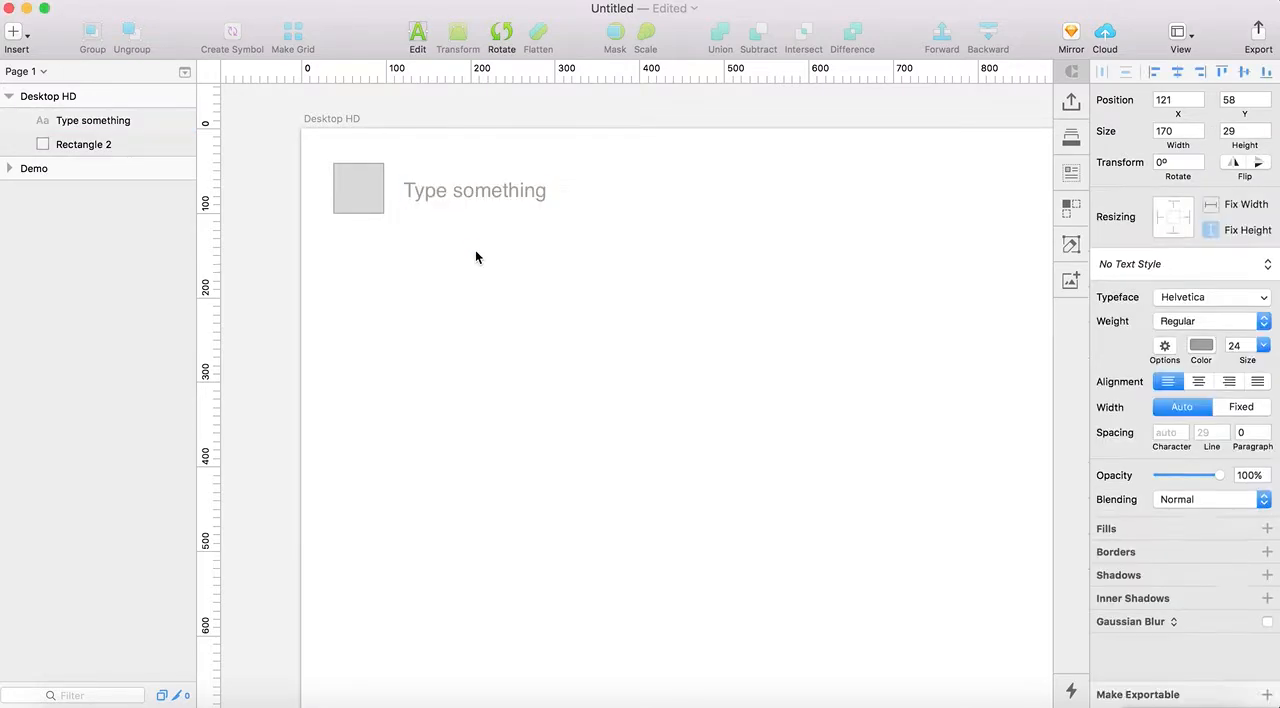
left_click(475, 257)
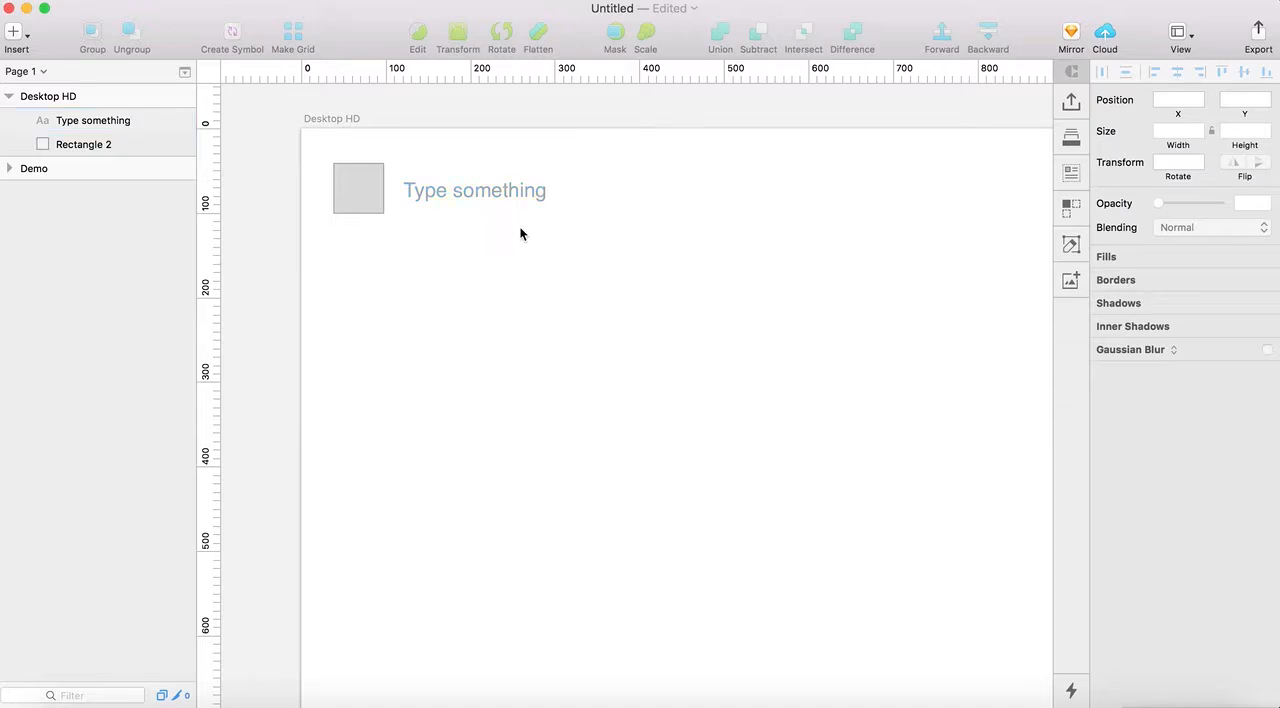
Fill the placeholder text layer with a random city name using the Cities preset of the Data plugin
left_click(459, 192)
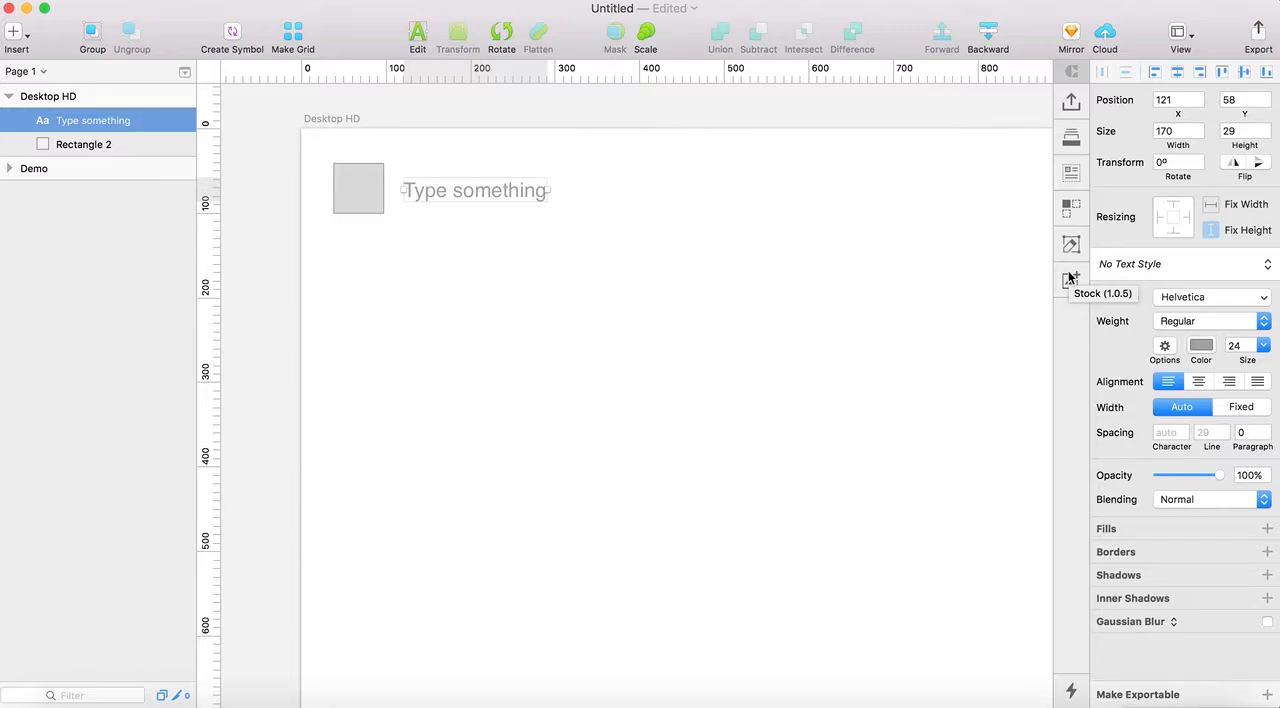
left_click(1075, 180)
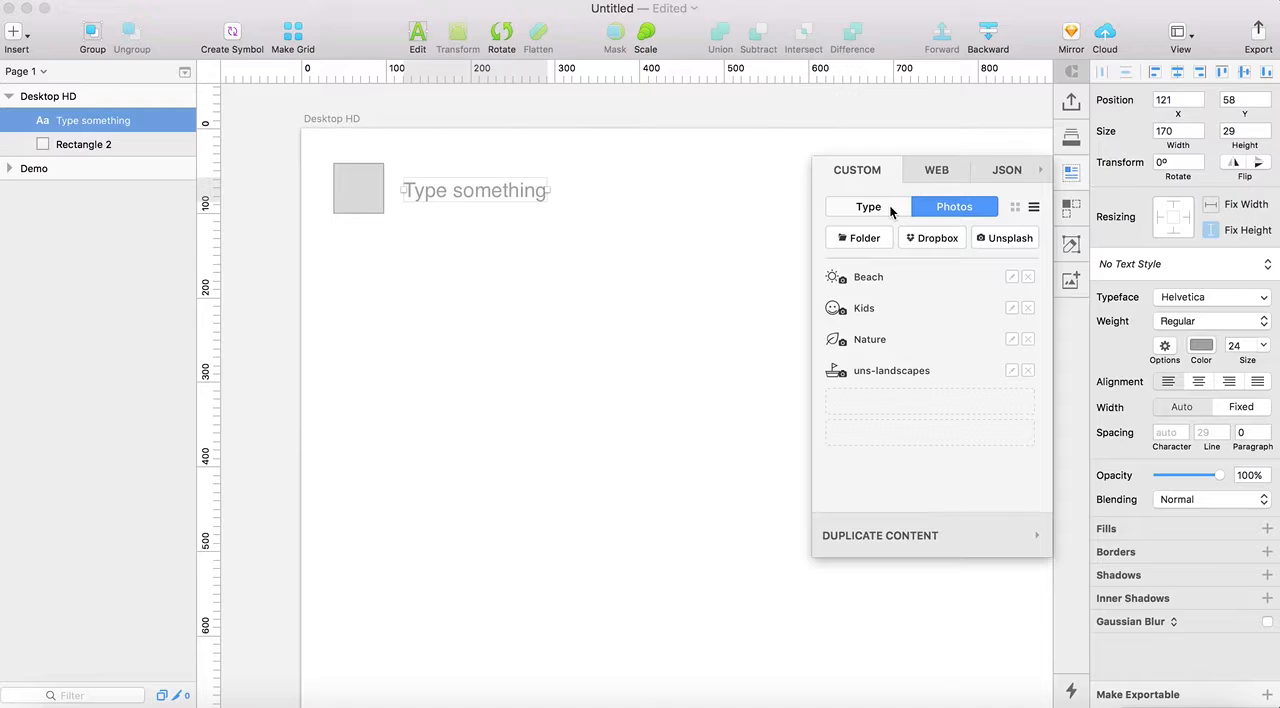
left_click(892, 211)
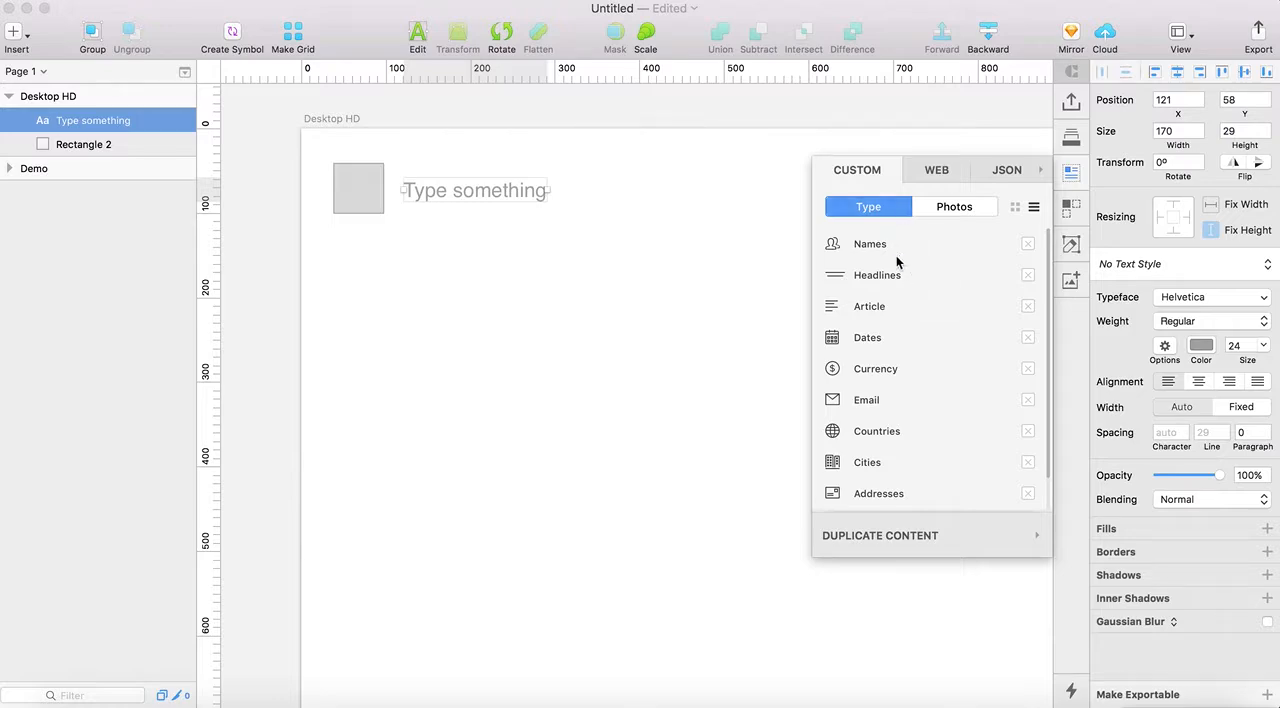
scroll(883, 300, "down", 1)
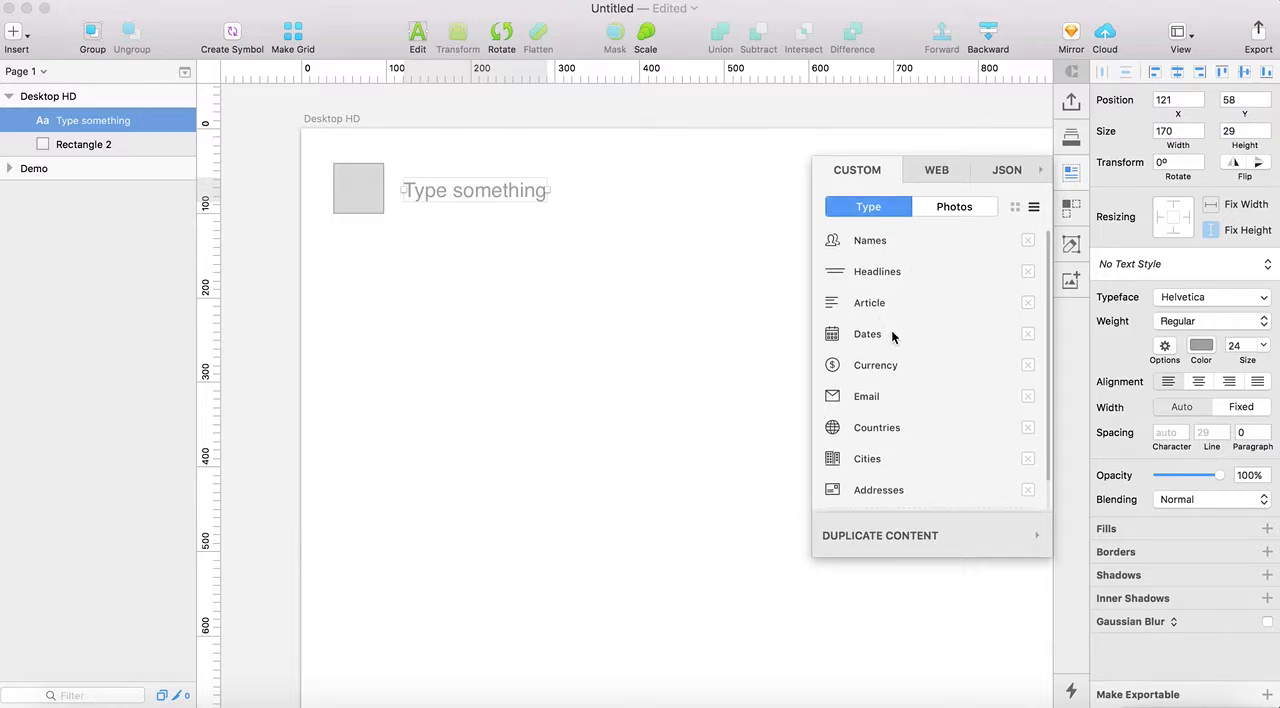
left_click(869, 459)
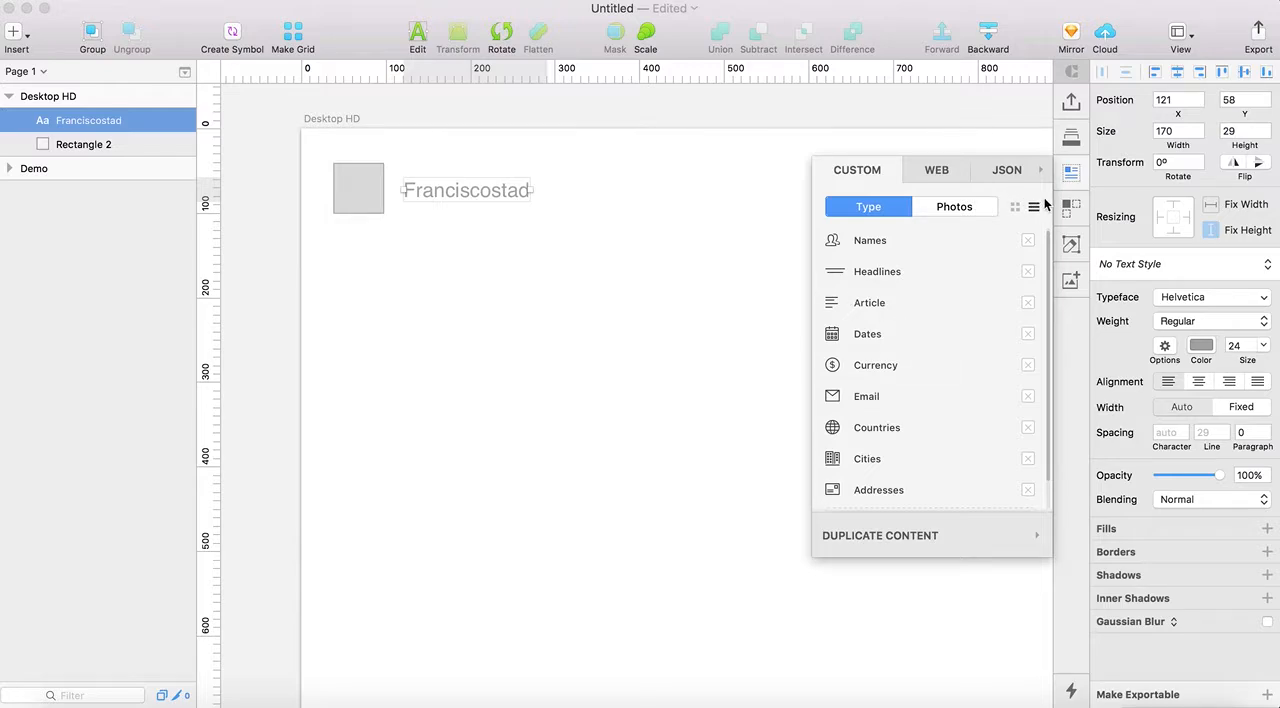
left_click(1068, 178)
left_click(1068, 178)
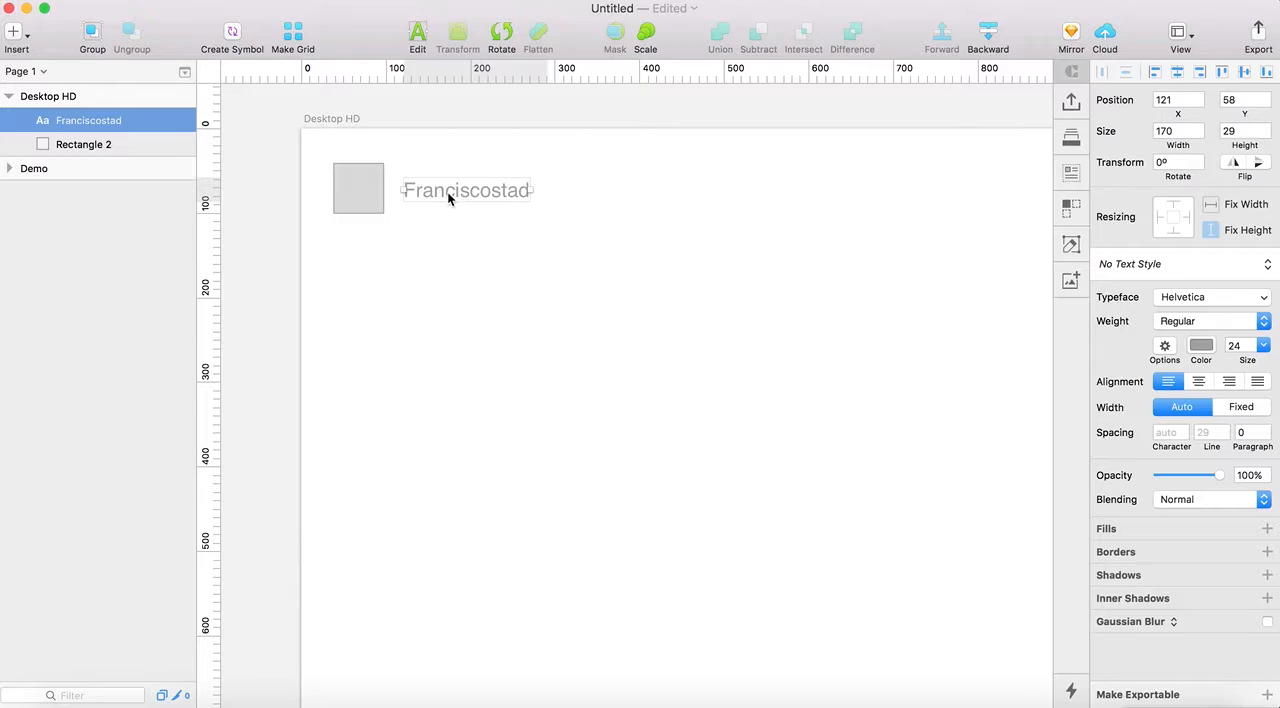
With the square selected, delete the uns-landscapes item from the Data plugin's custom photo sources
left_click(367, 205)
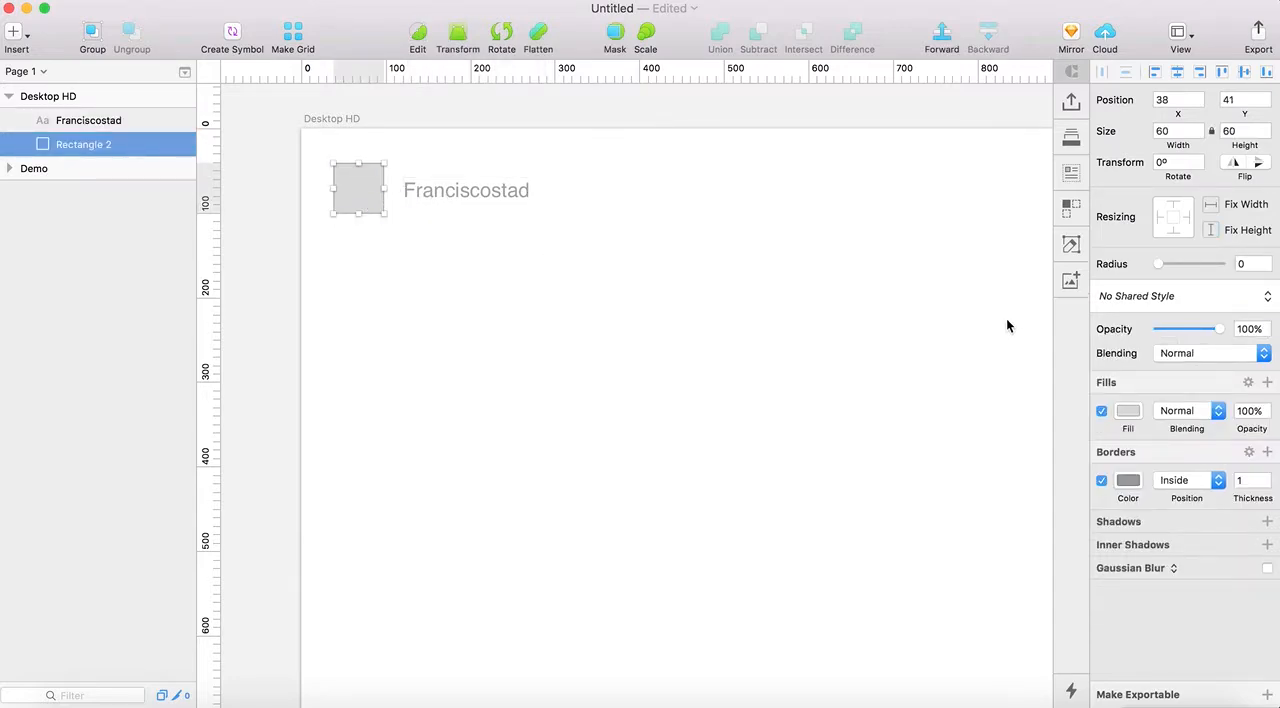
left_click(1068, 174)
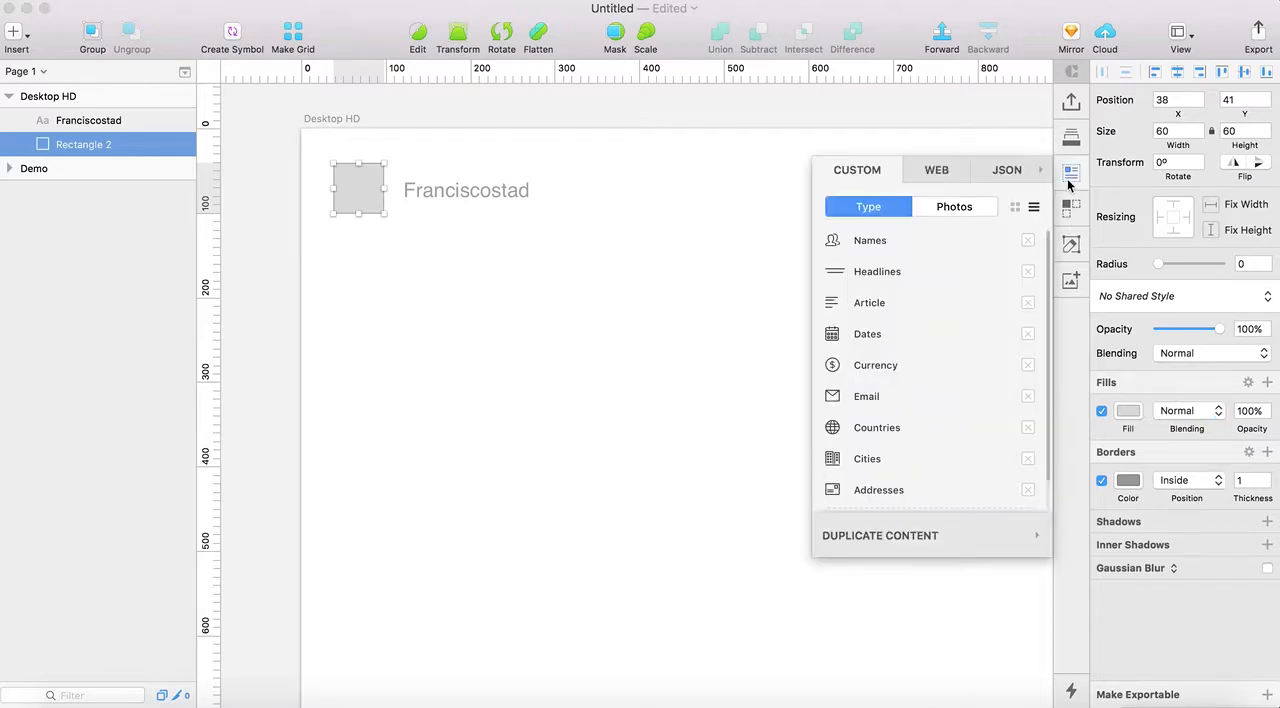
left_click(958, 208)
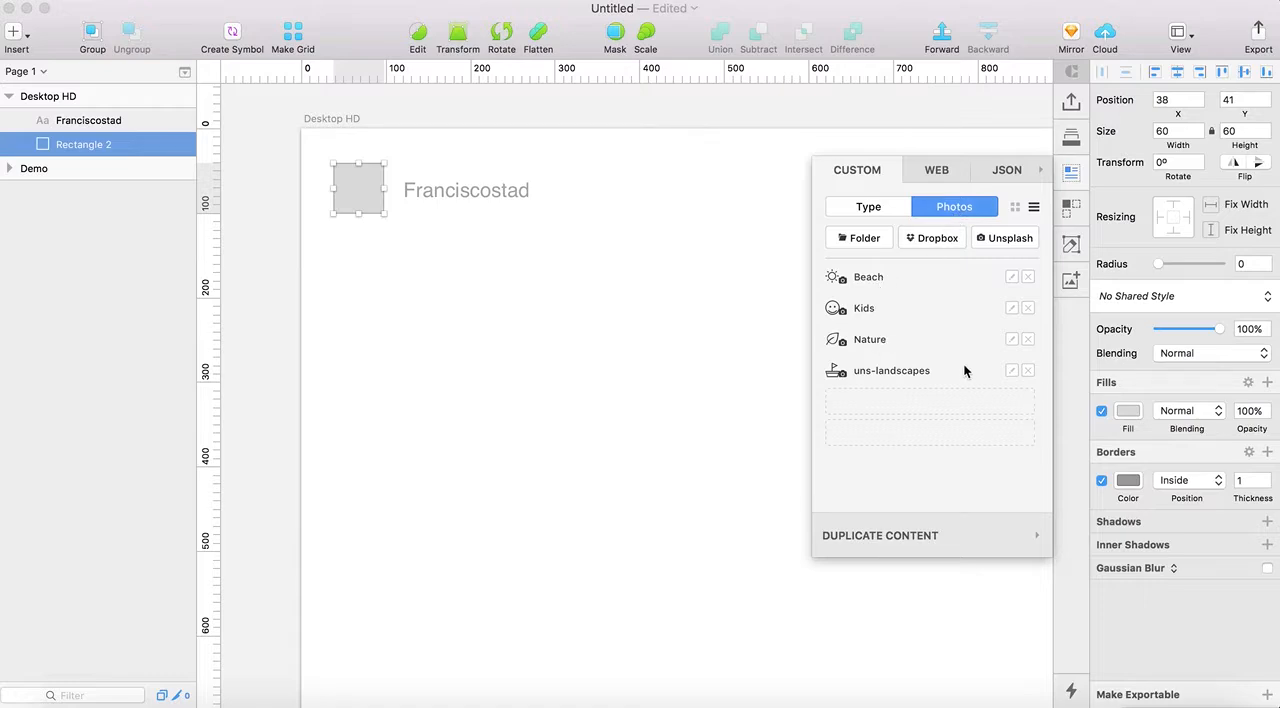
left_click(1027, 371)
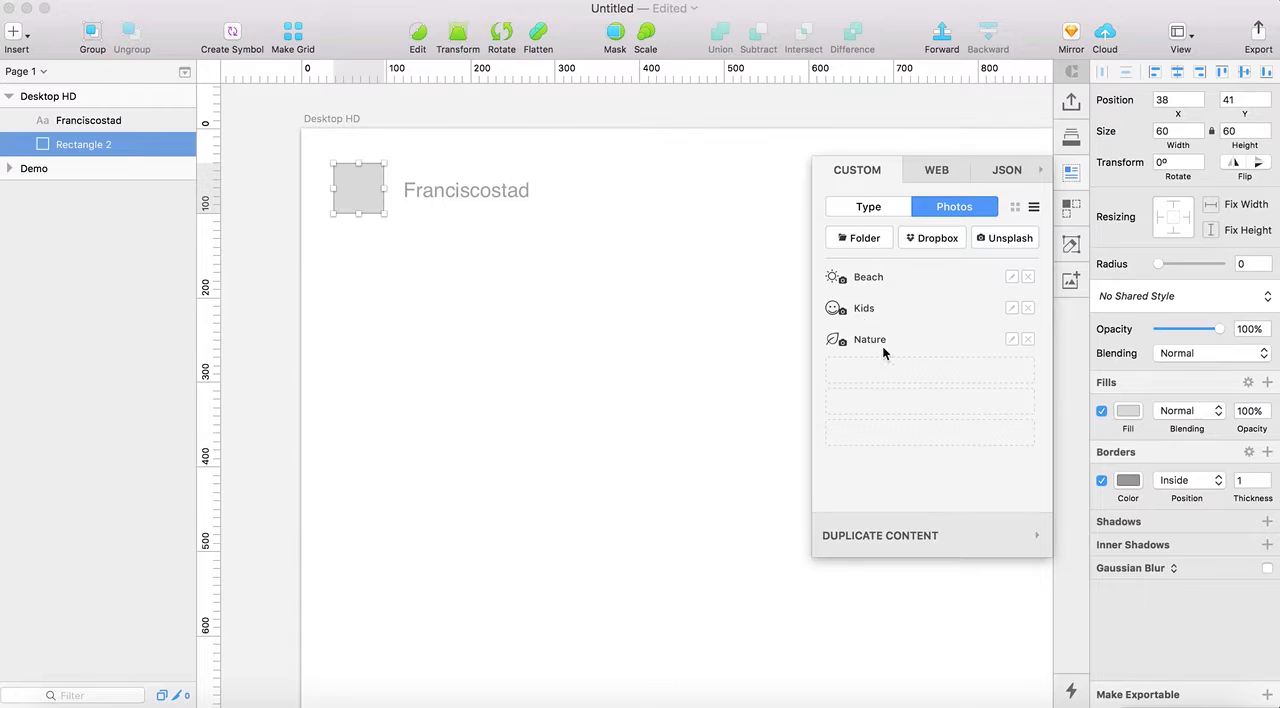
Add a custom photo item named uns-landscapes that uses Unsplash as source and Landscape as category
left_click(934, 371)
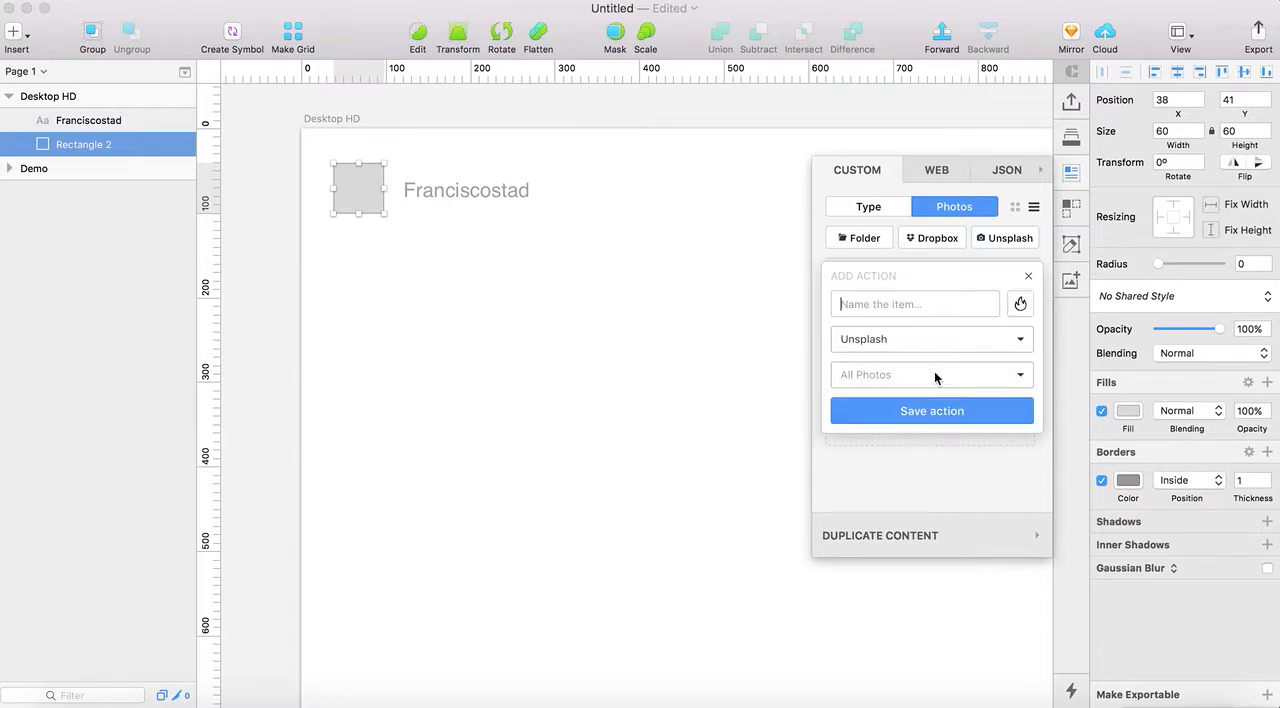
left_click(879, 346)
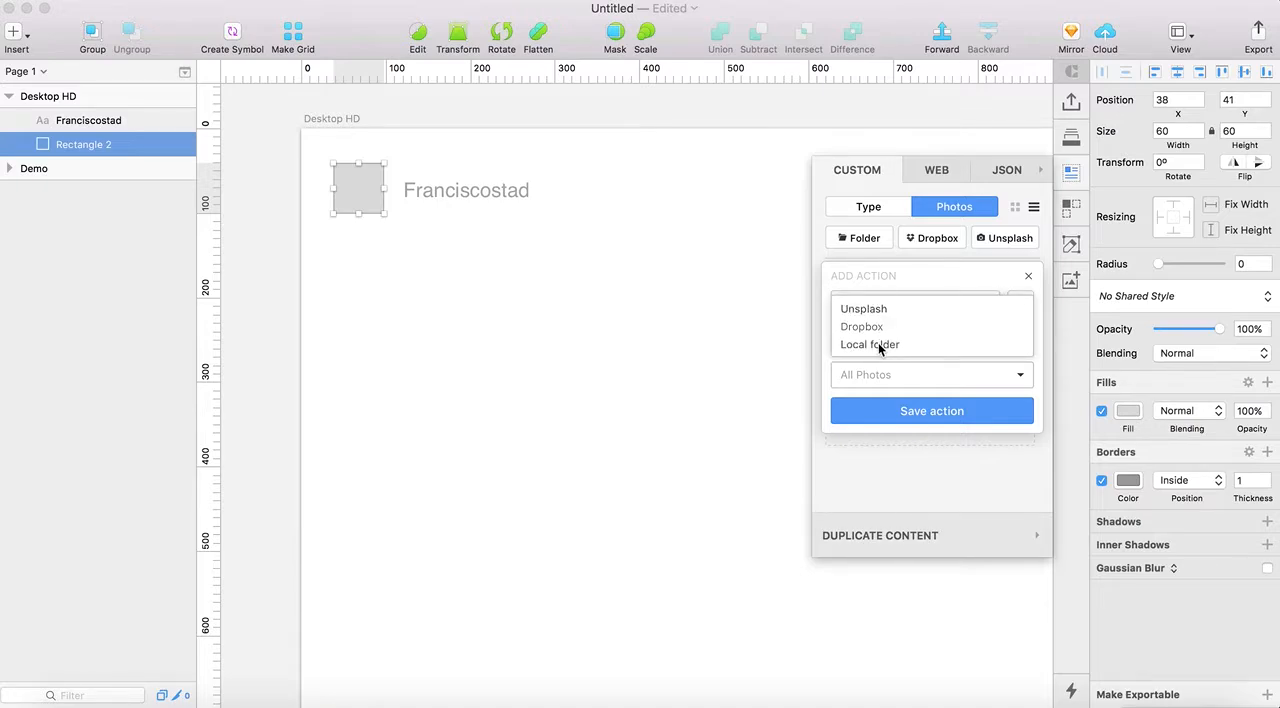
left_click(877, 313)
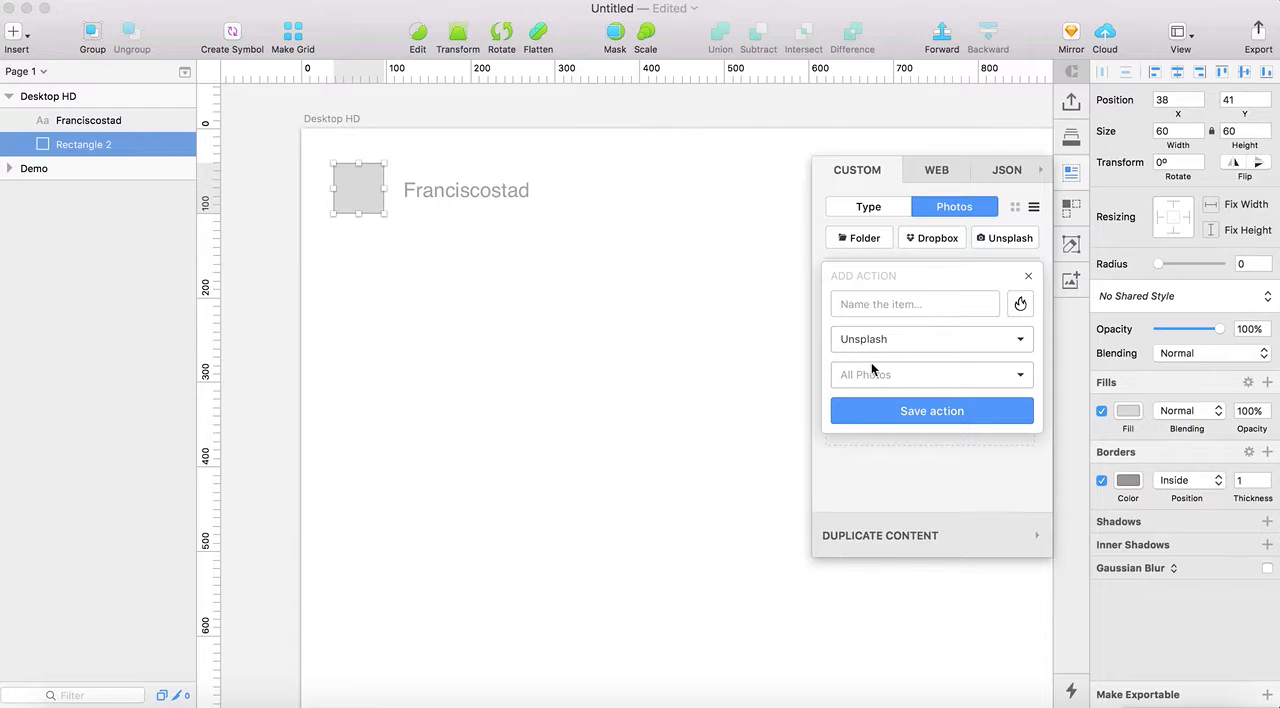
left_click(872, 370)
scroll(879, 377, "down", 2)
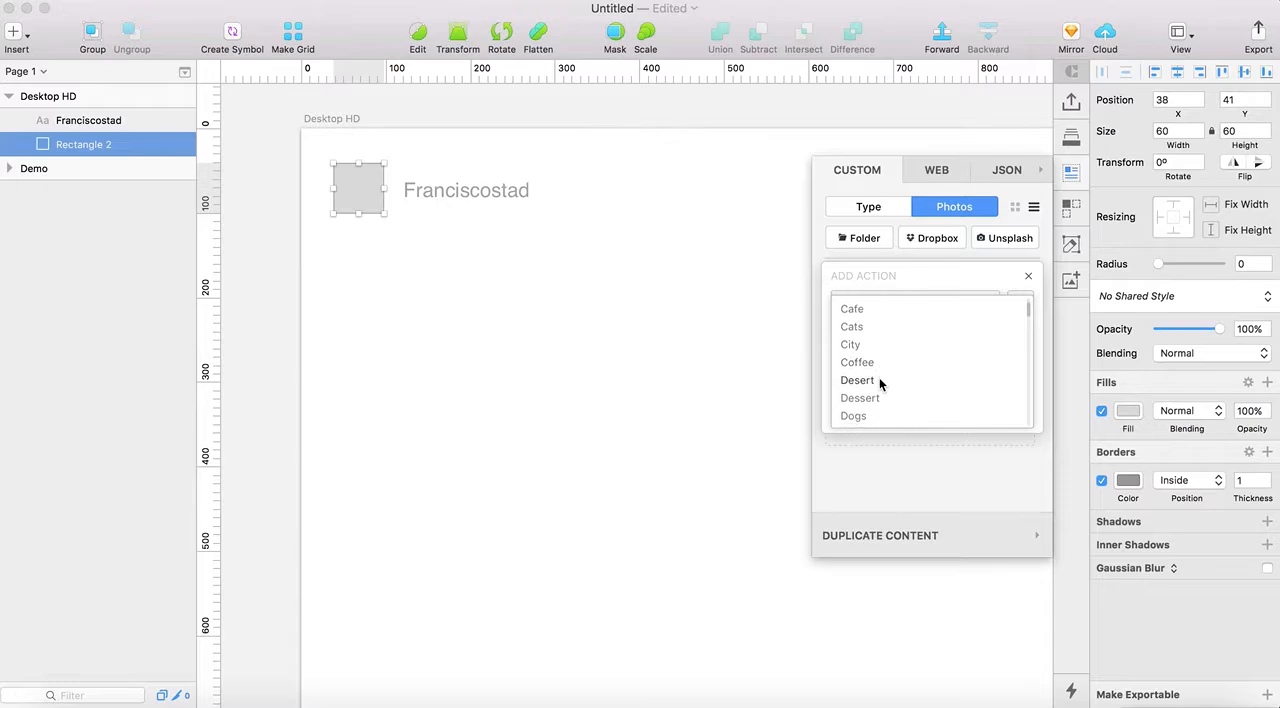
scroll(880, 383, "down", 5)
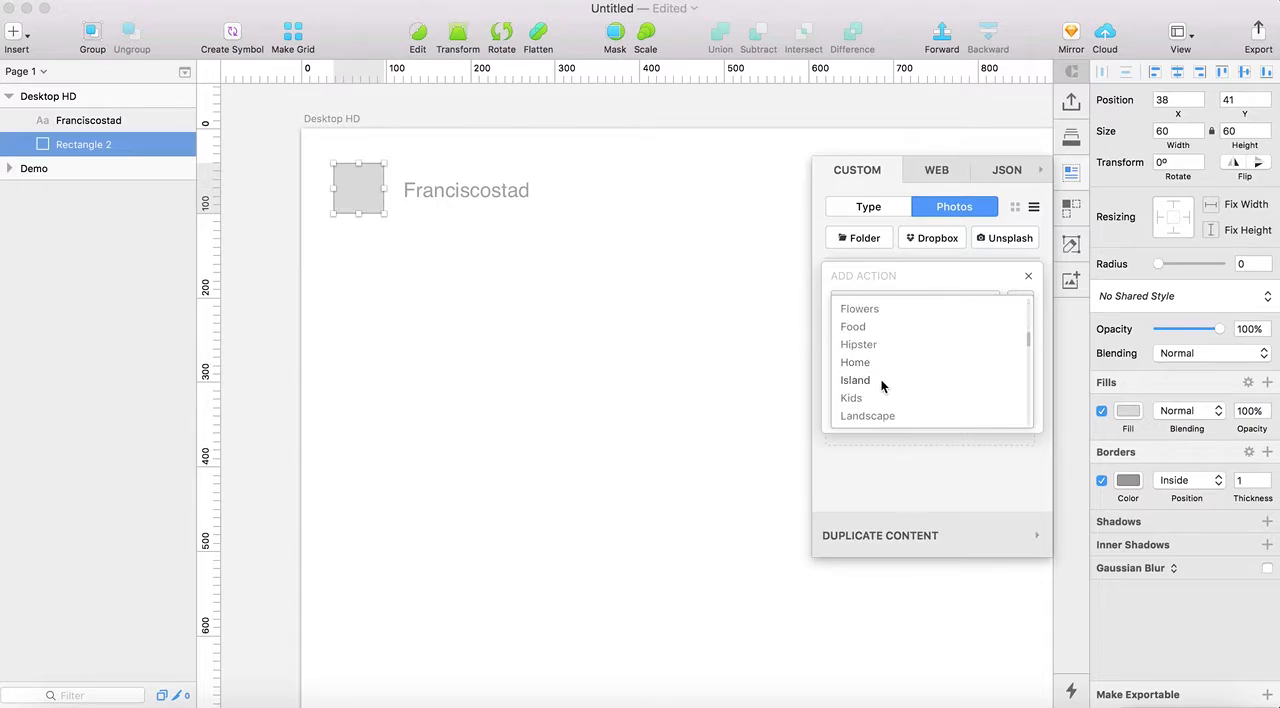
left_click(882, 416)
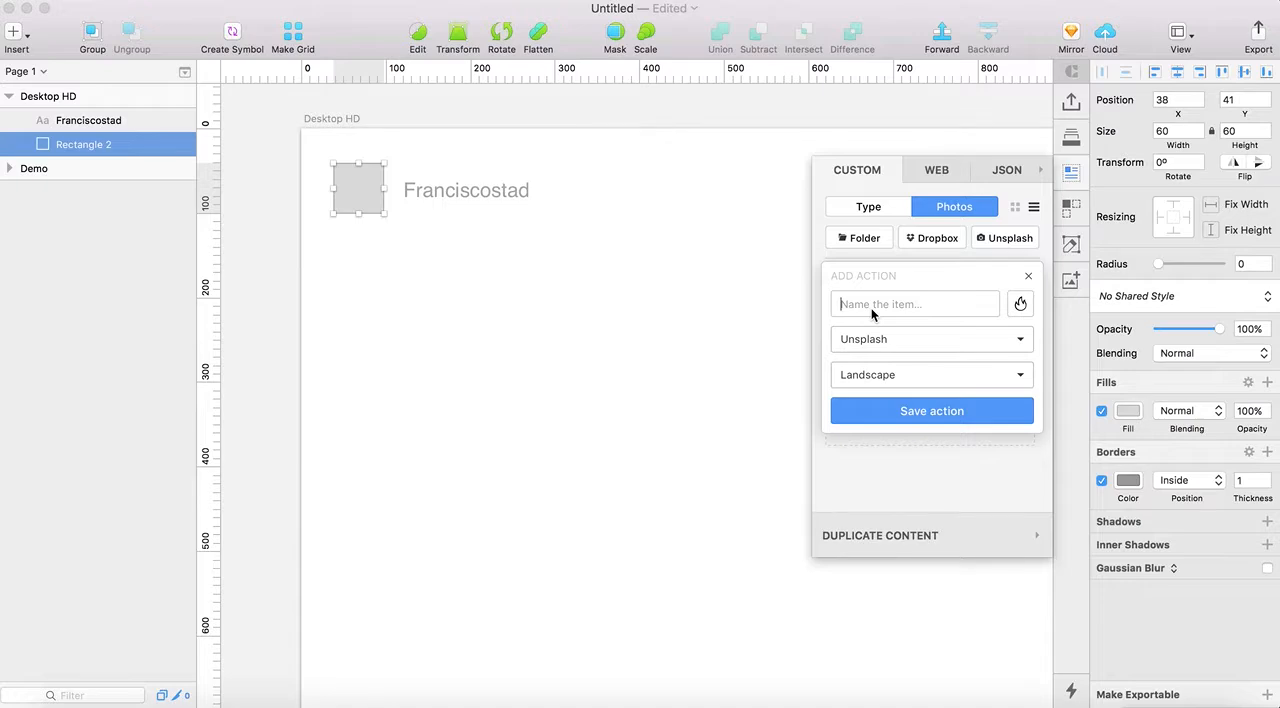
type("uns-landscapes")
left_click(941, 412)
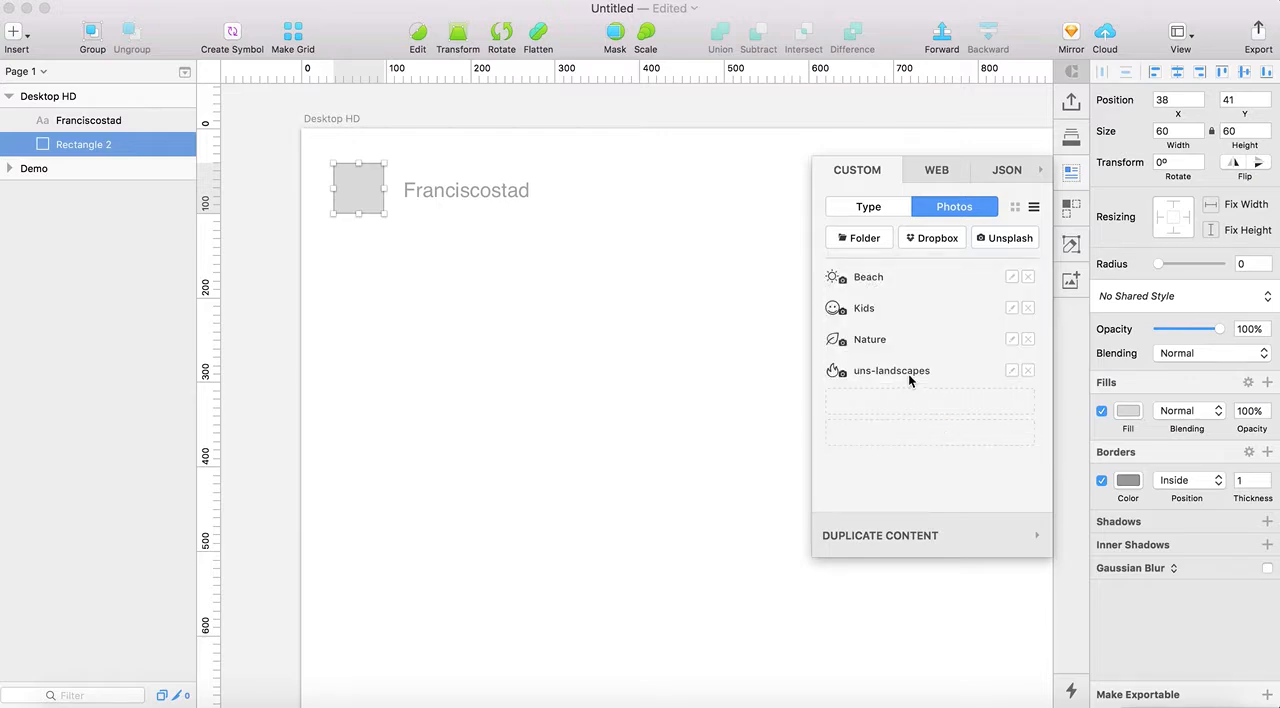
Fill the square with a photo from the uns-landscapes item, and close the Data plugin
left_click(906, 375)
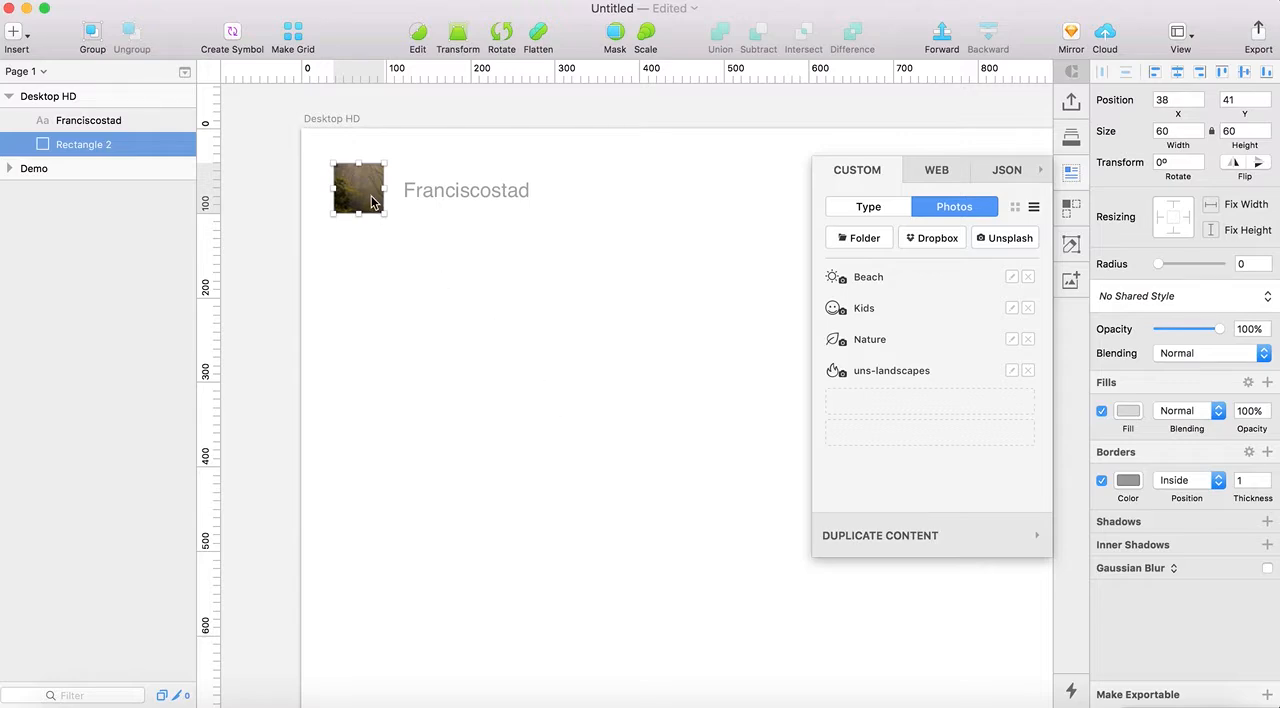
left_click(424, 220)
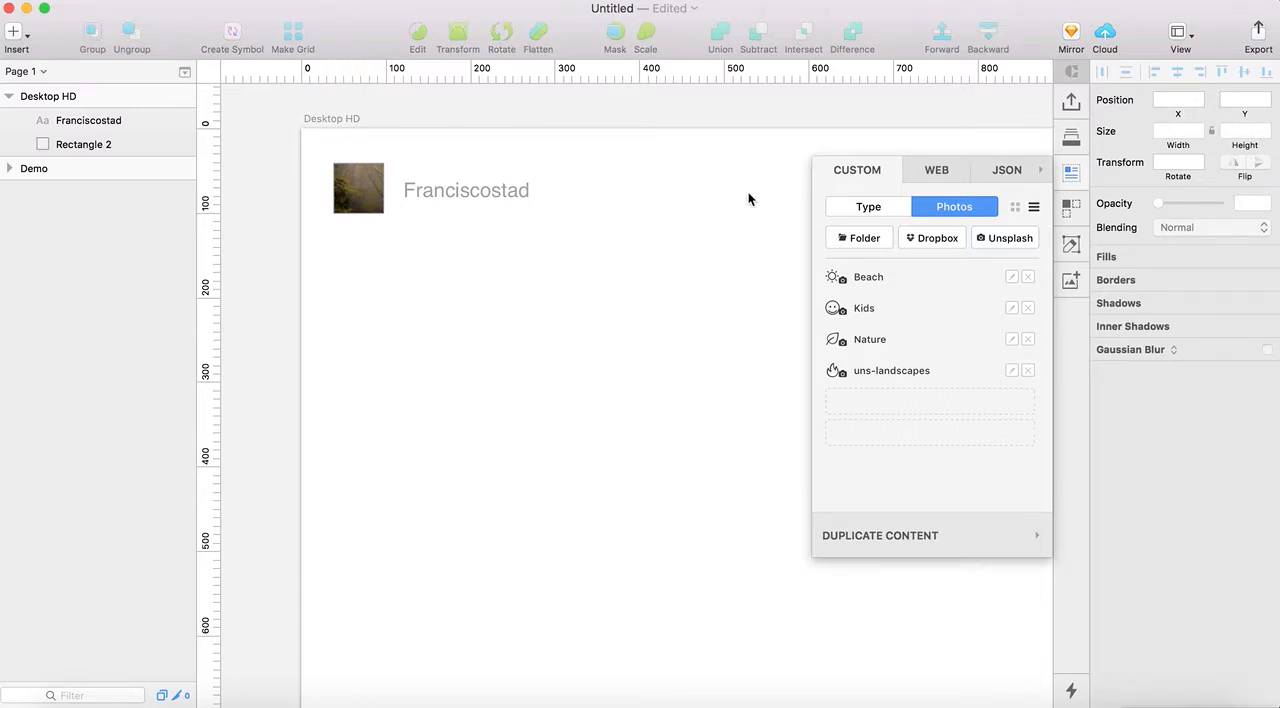
left_click(1071, 176)
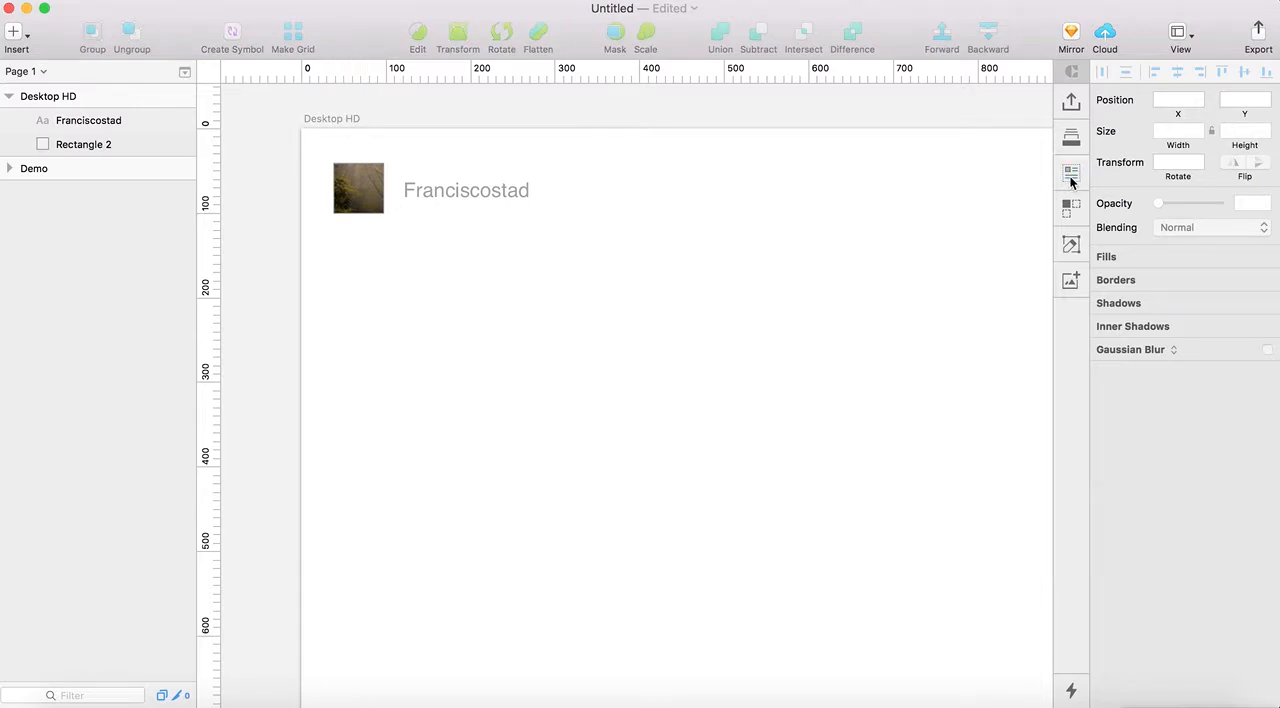
Group the Franciscostad text layer and the photo square together on the Desktop HD artboard
left_click(110, 123)
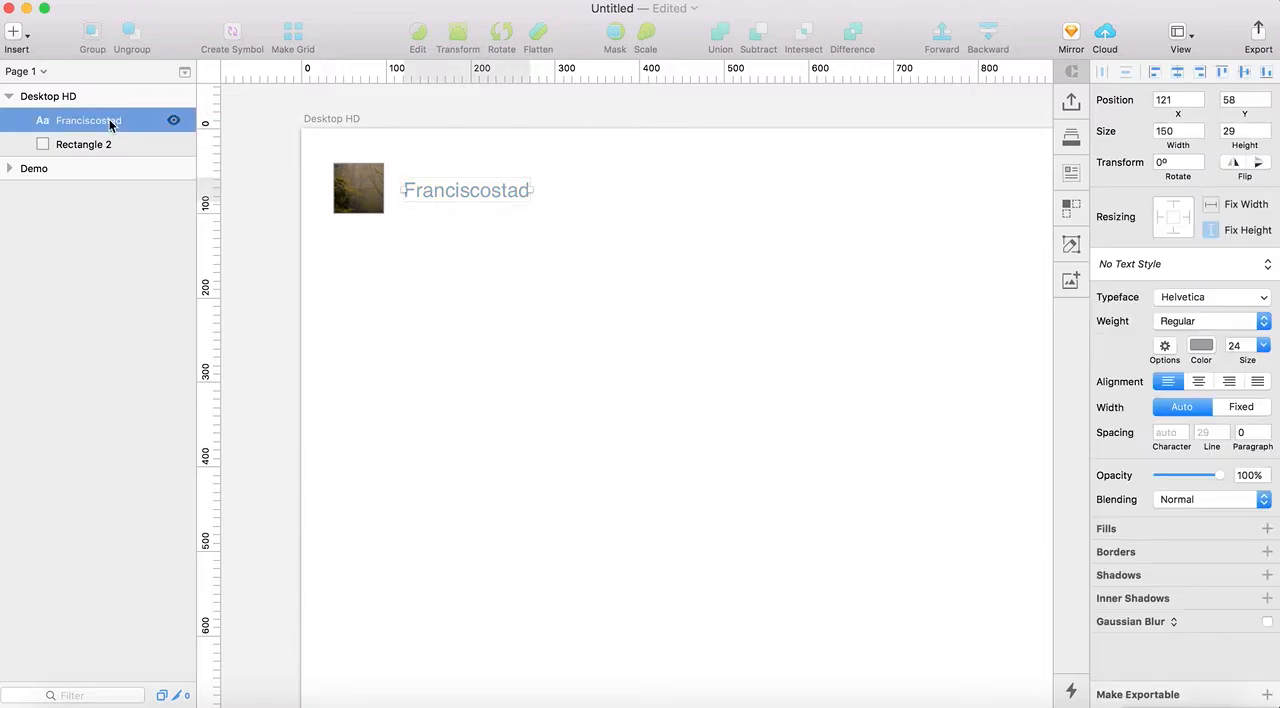
left_click(110, 143, "shift")
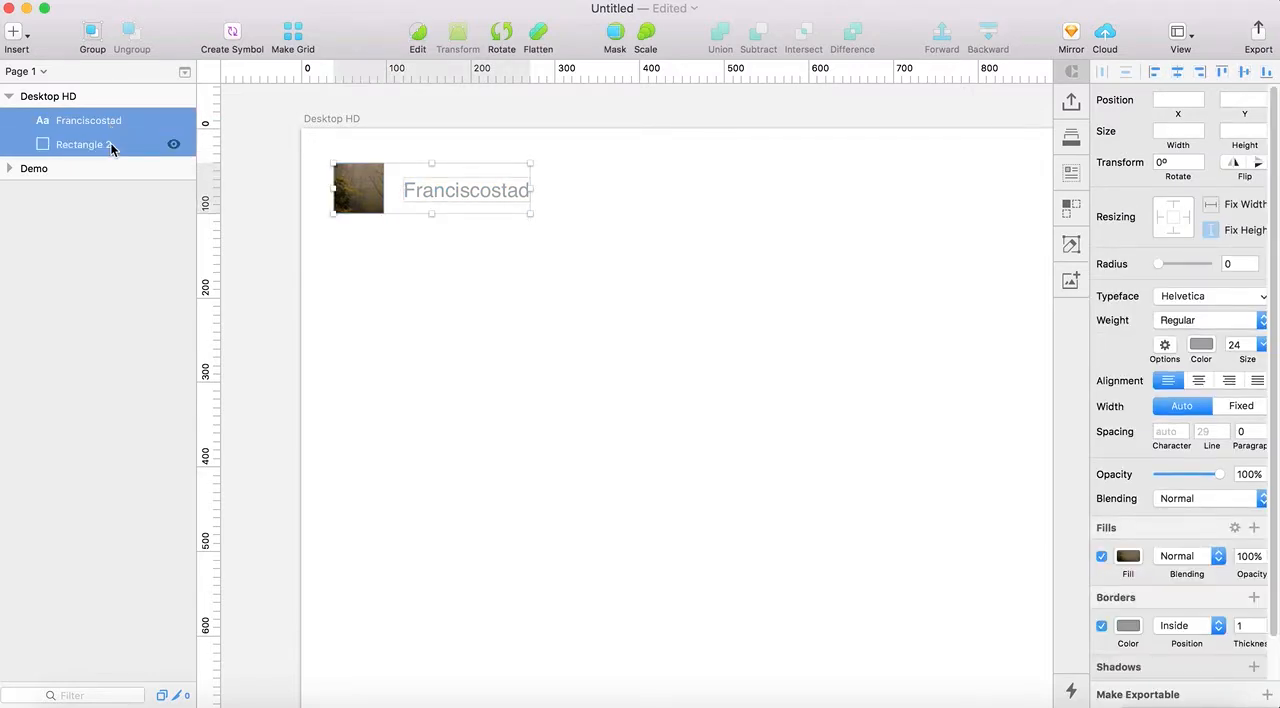
key("super+g")
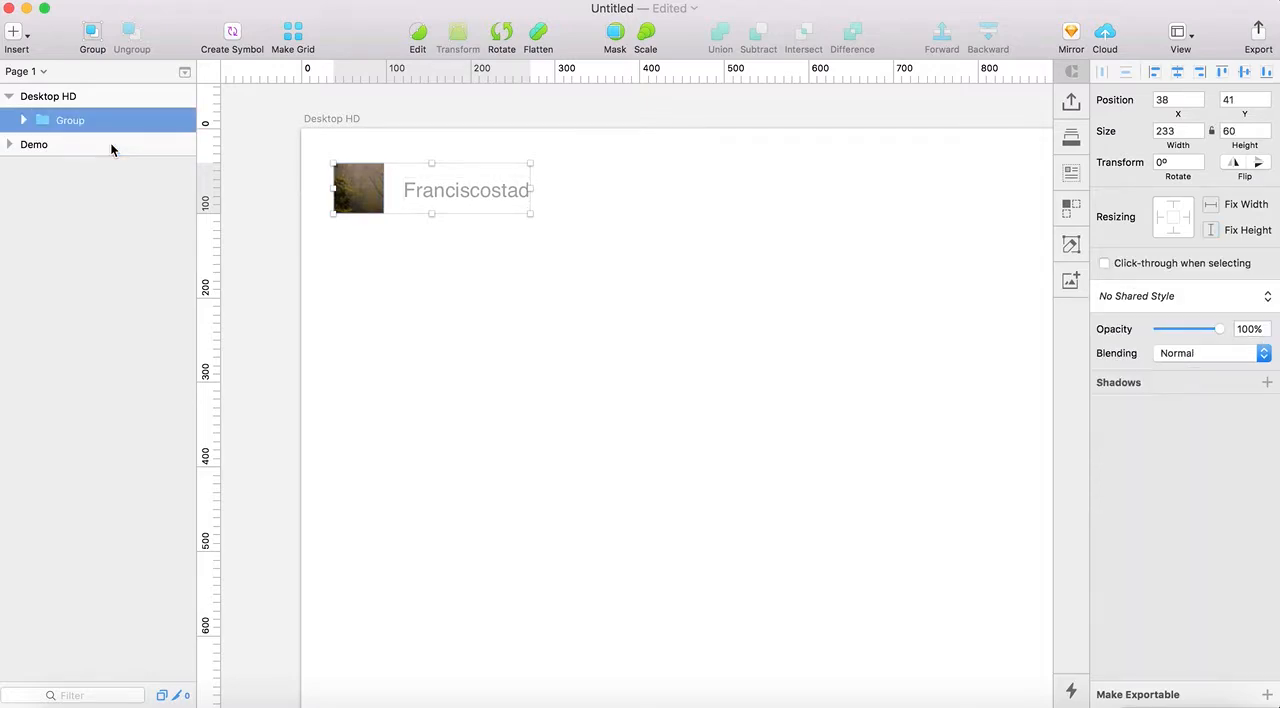
left_click(503, 268)
Duplicate the group with the Duplicate plugin using a vertical count of 5 and a gutter of 10, and close the plugin
left_click(464, 205)
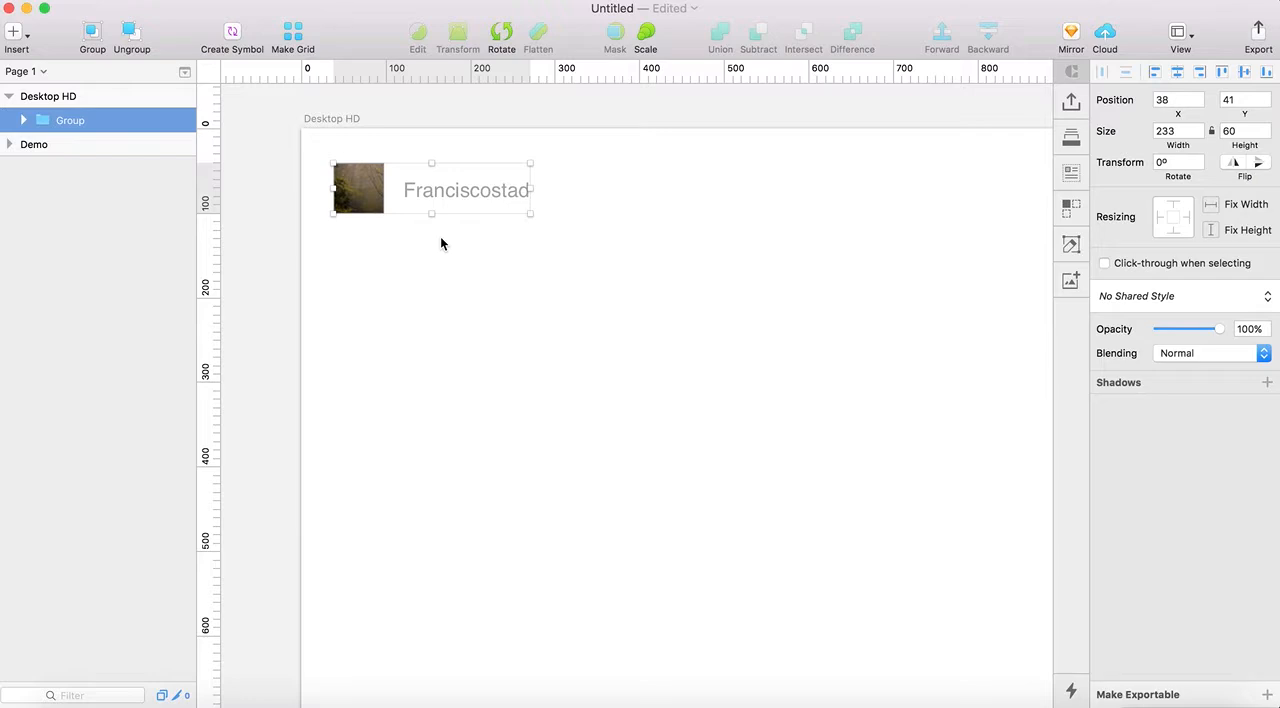
left_click(1070, 216)
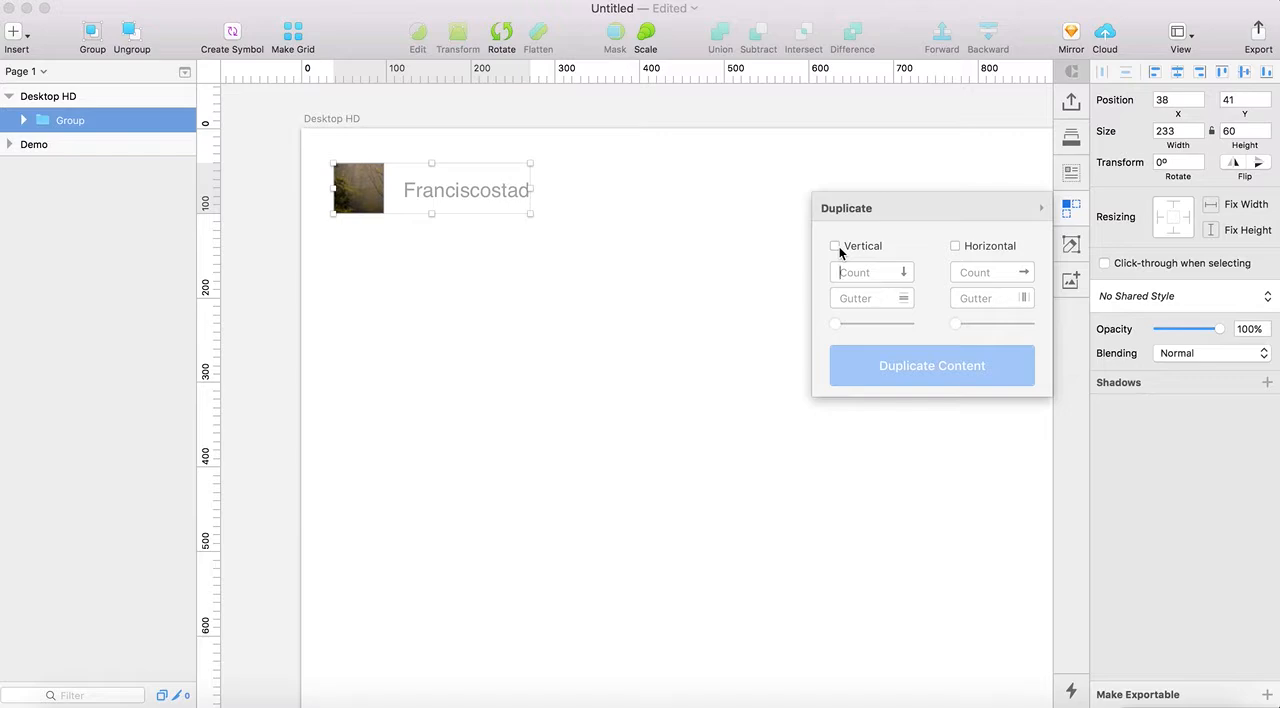
left_click(836, 246)
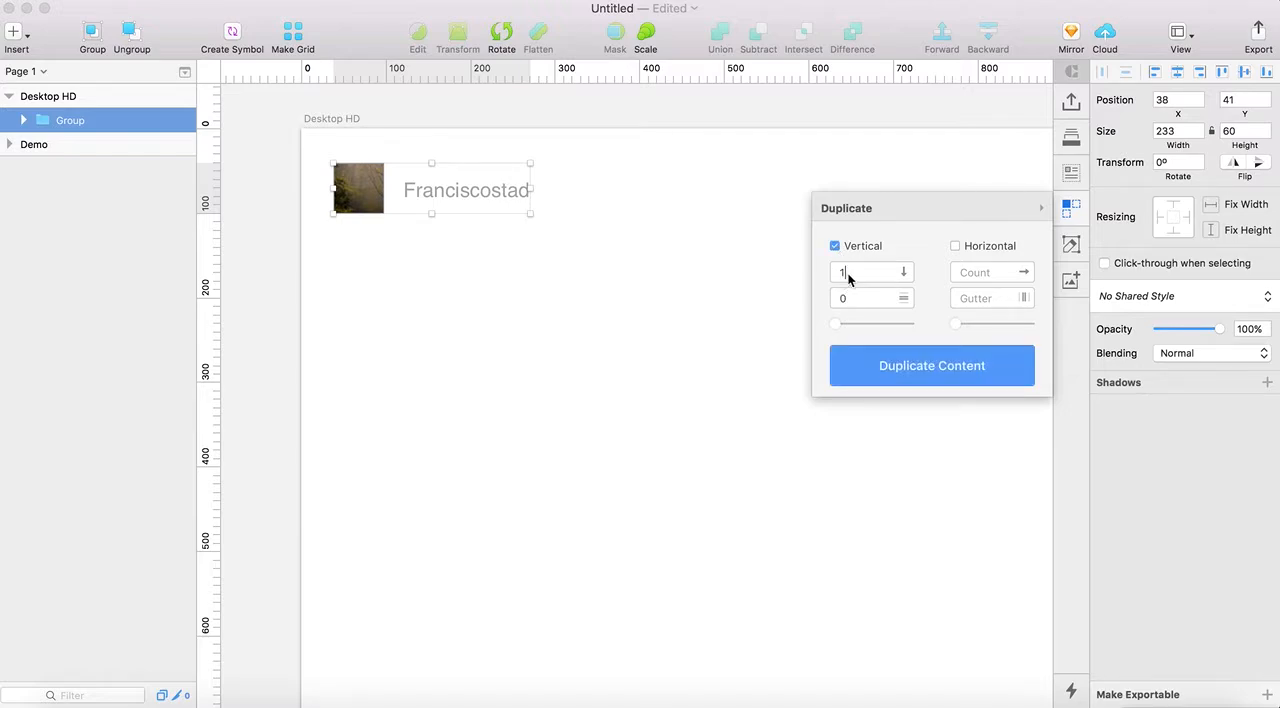
left_click_drag(848, 278, 826, 279)
type("5")
left_click_drag(840, 328, 842, 328)
left_click(906, 380)
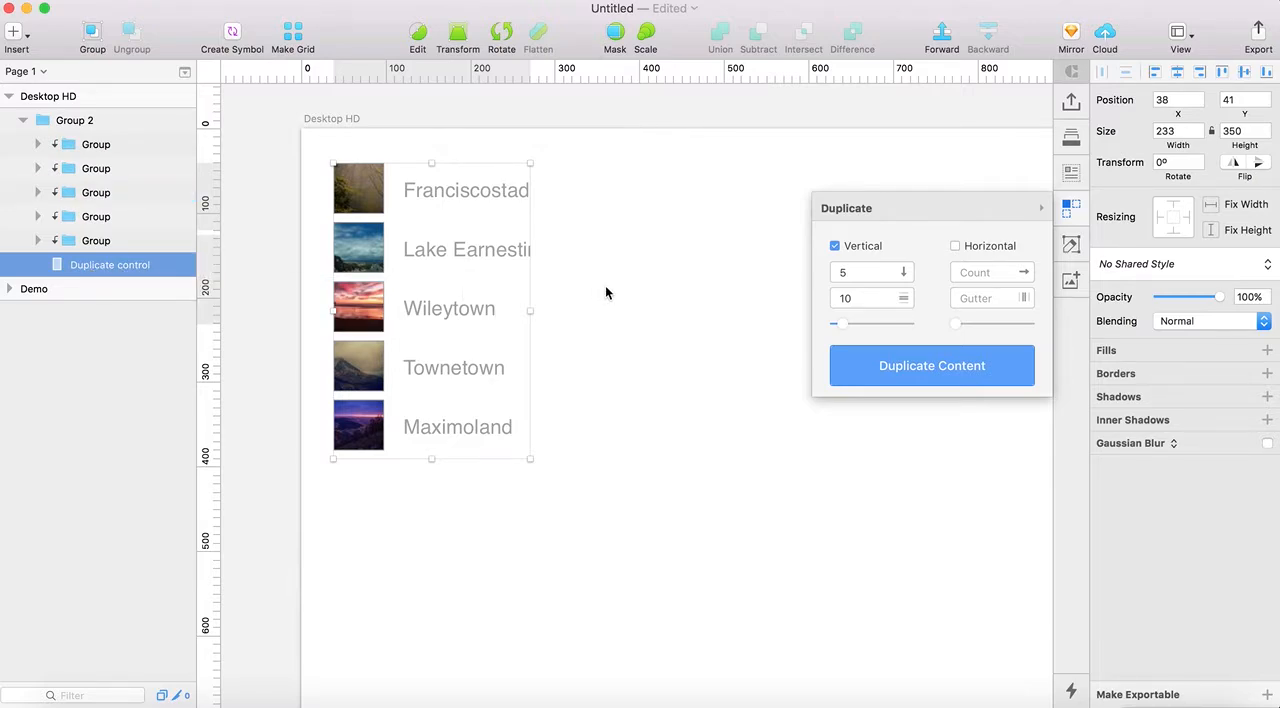
left_click(1071, 212)
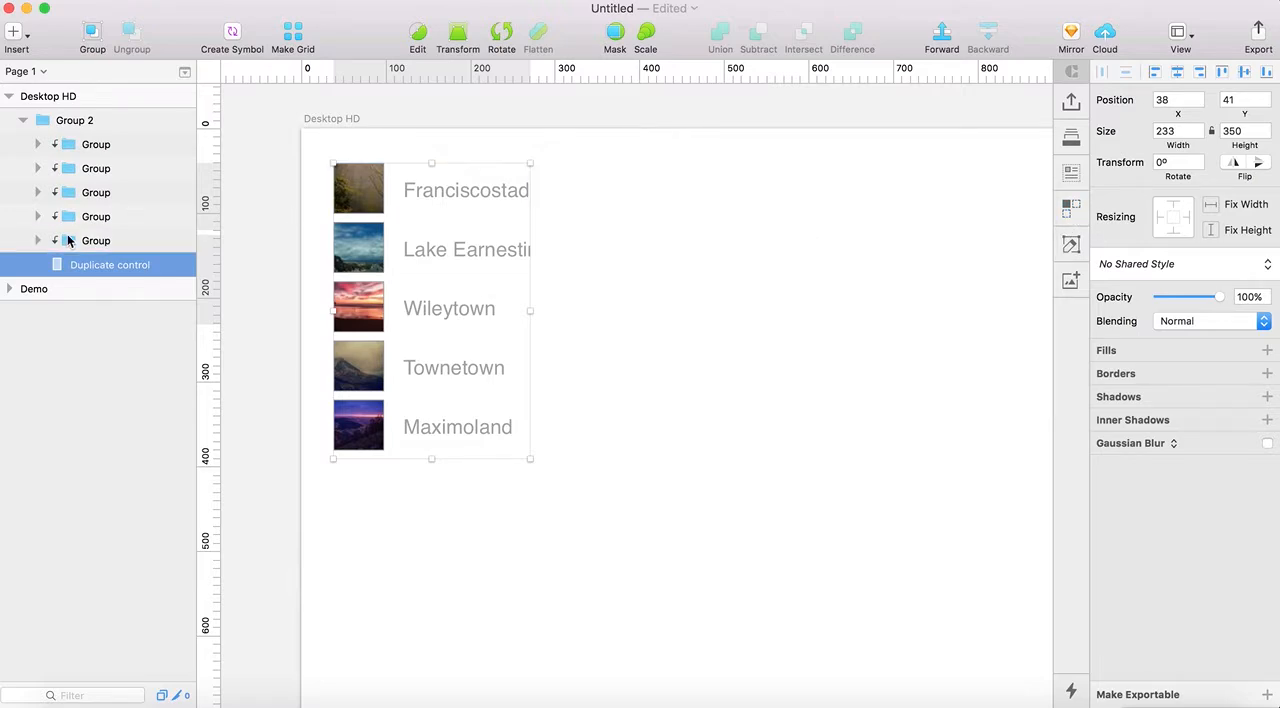
Select the Duplicate control layer inside Group 2 and set its vertical count to 2 in the Duplicate plugin
left_click(78, 245)
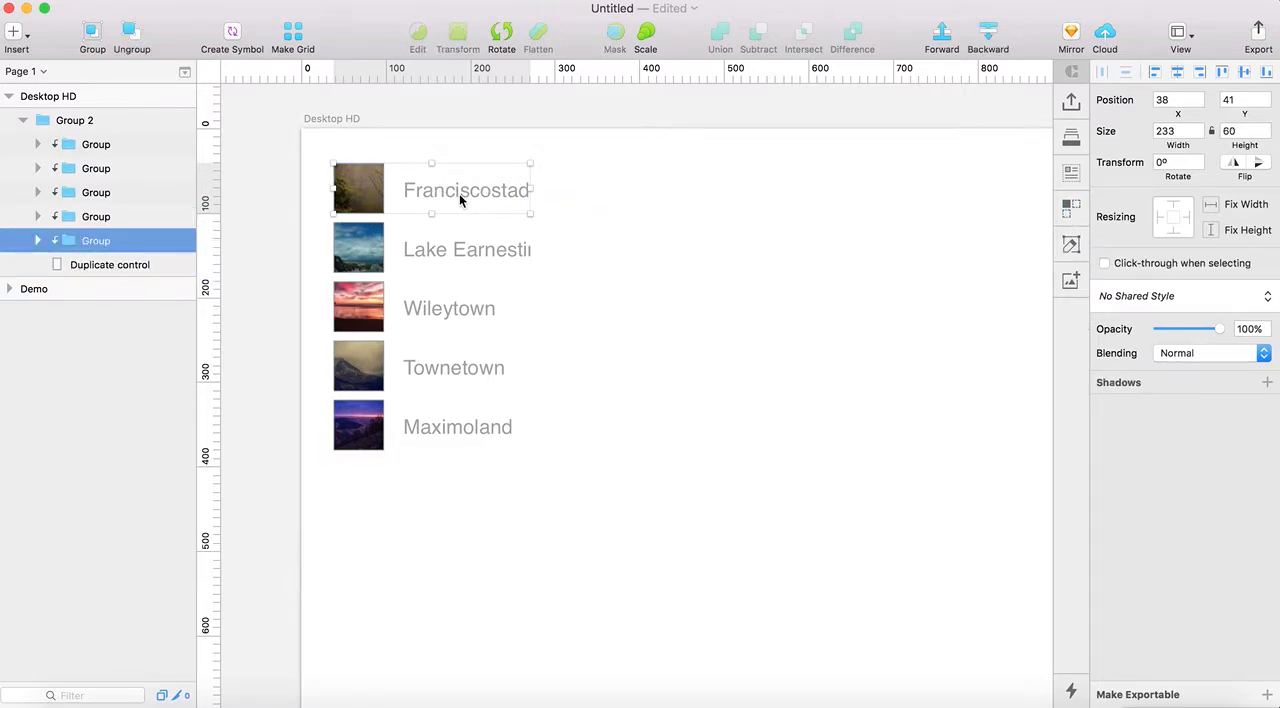
left_click(664, 289)
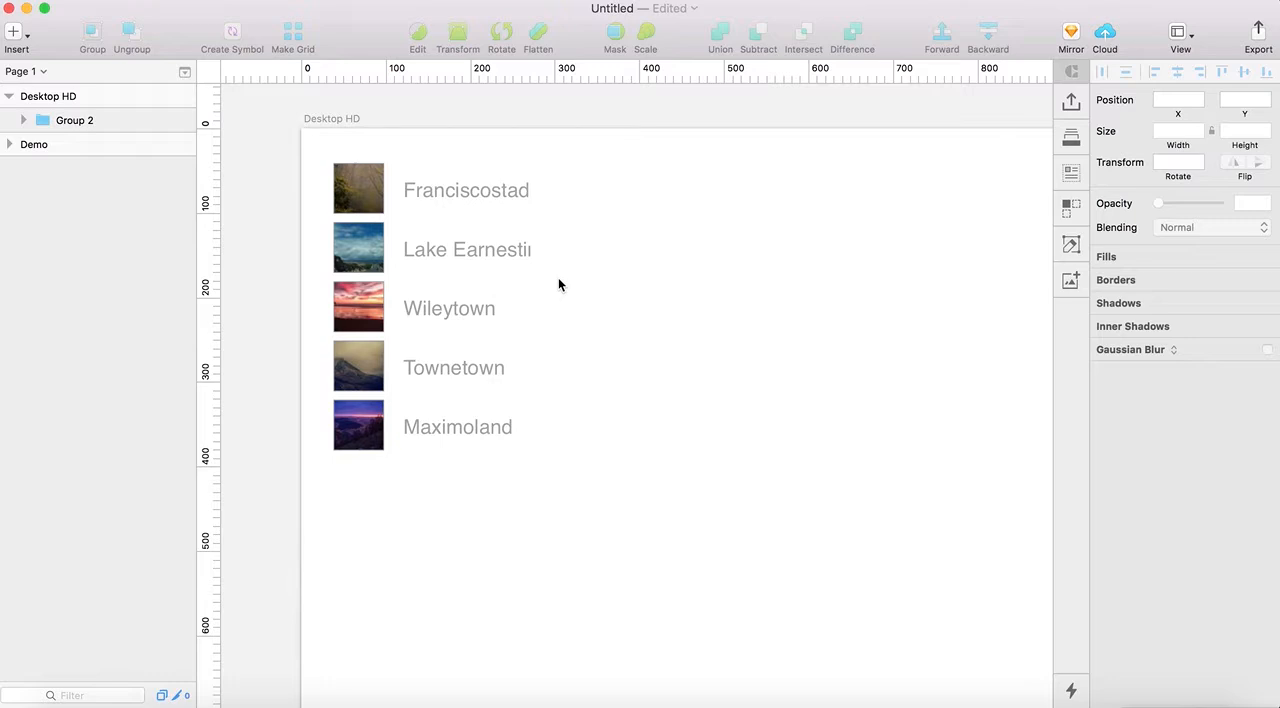
left_click(470, 272)
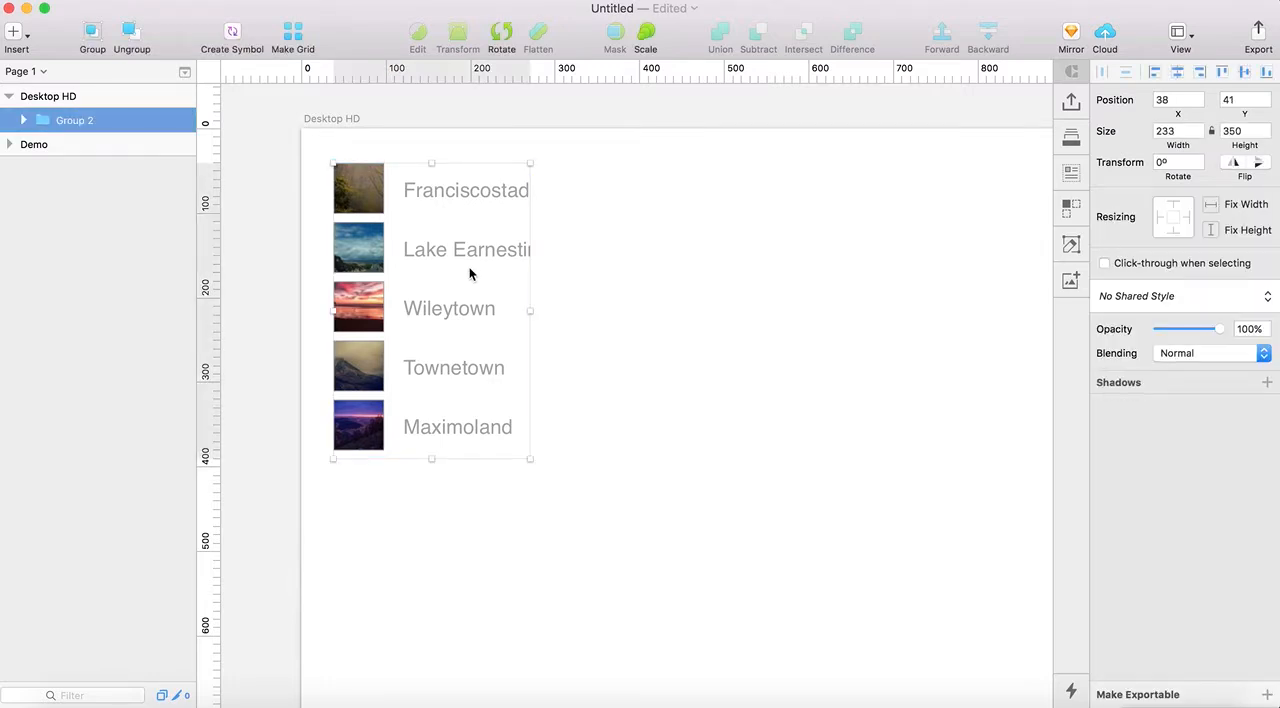
left_click(24, 120)
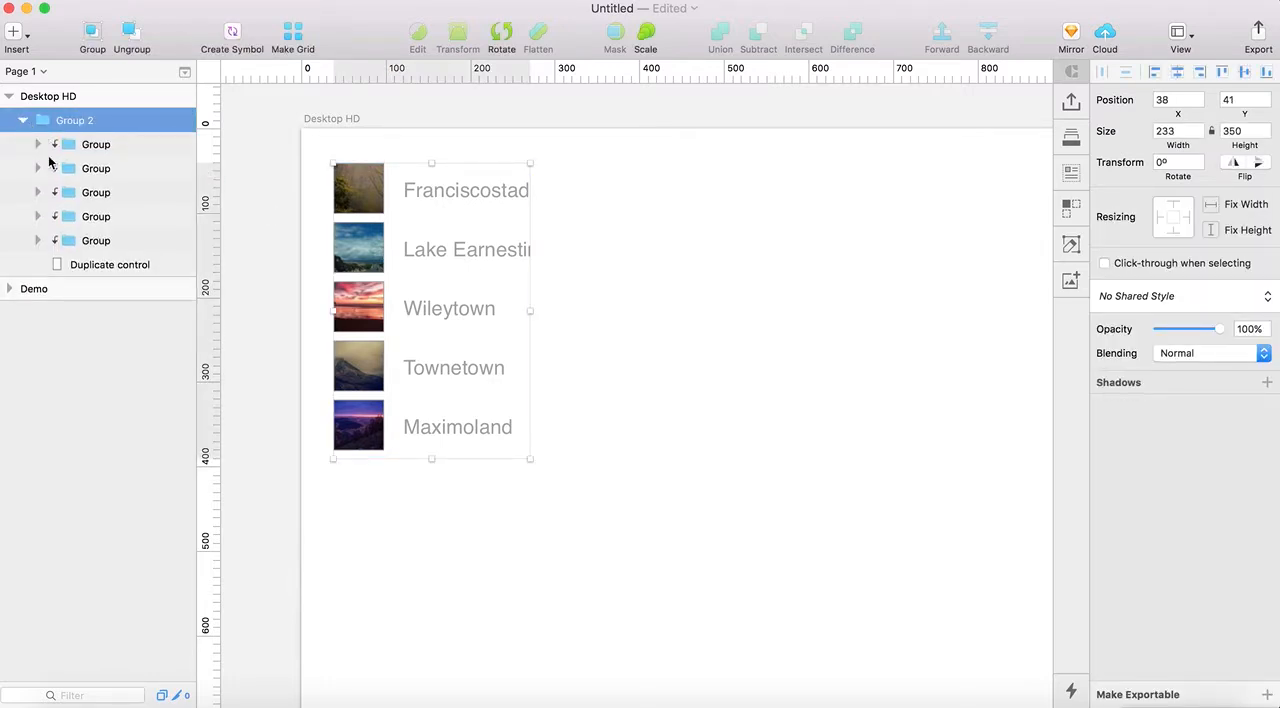
left_click(106, 268)
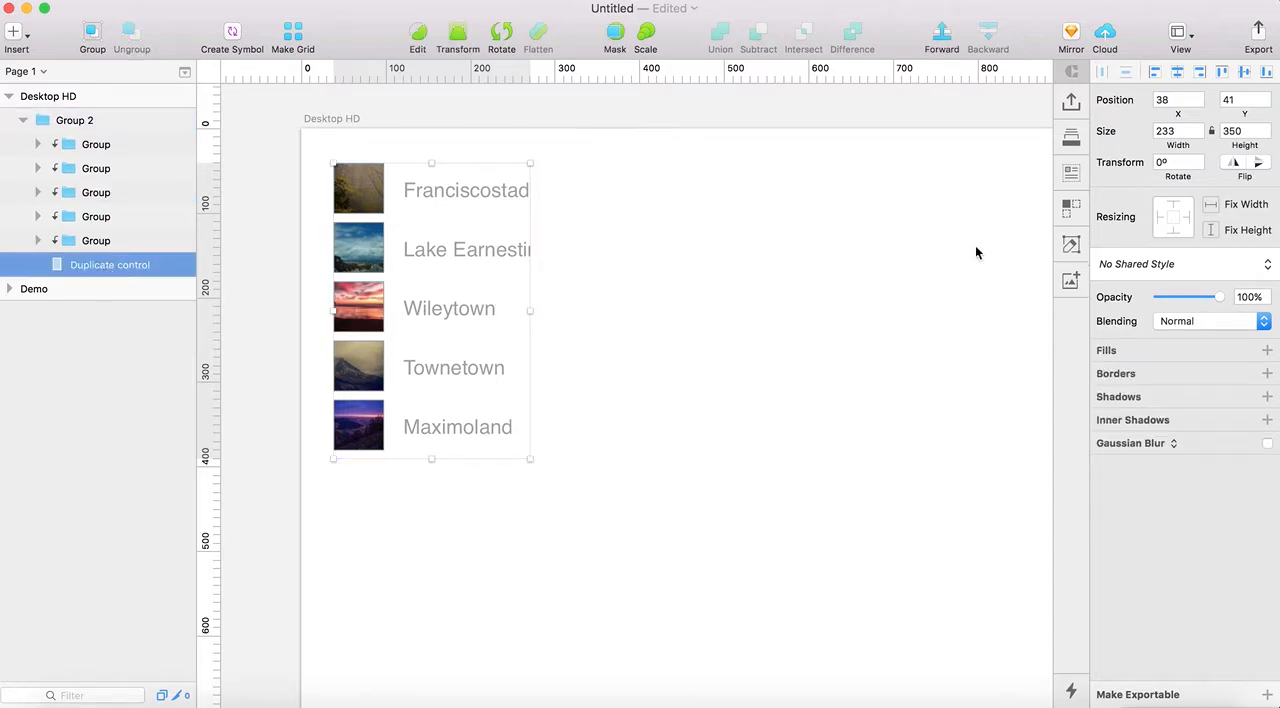
left_click(1068, 216)
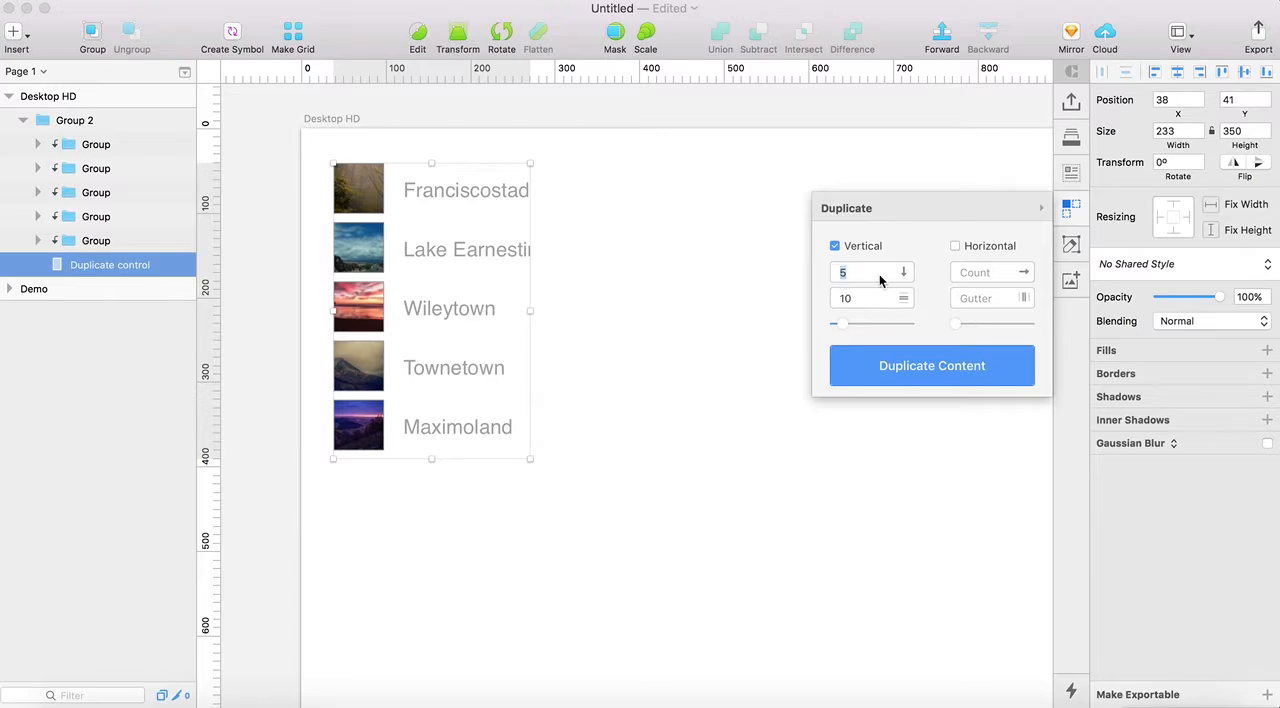
type("2")
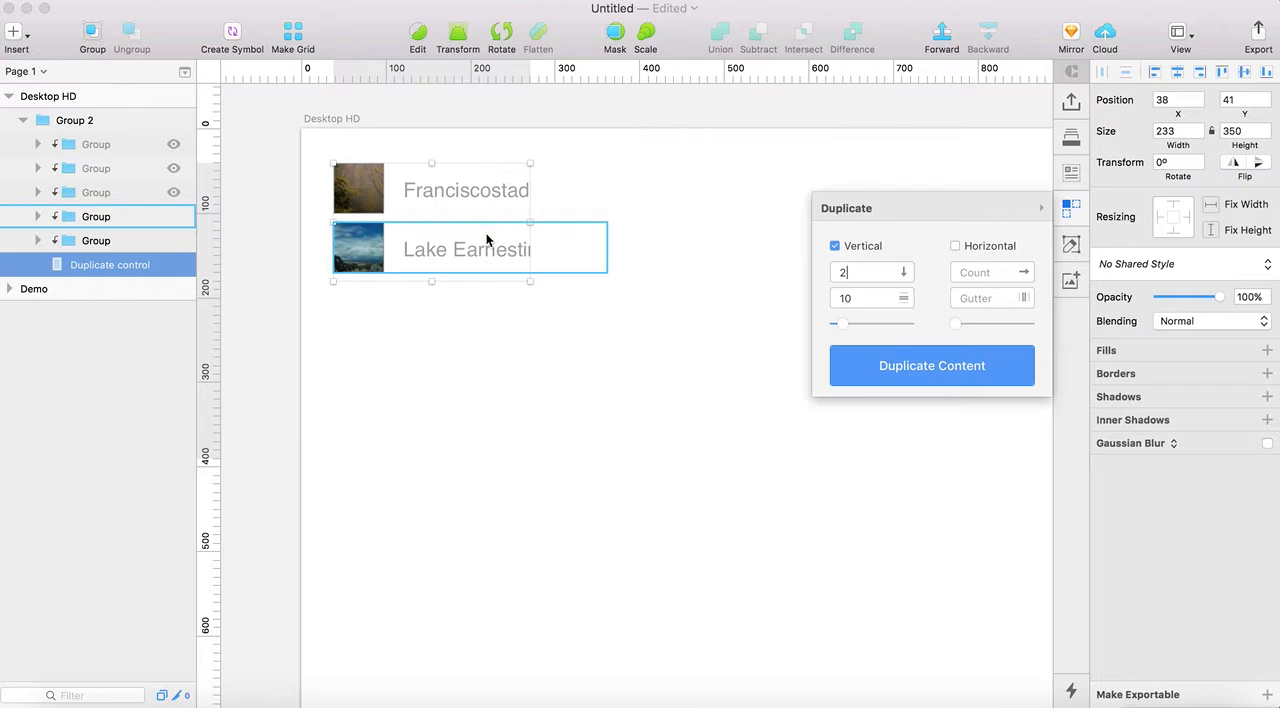
Set the vertical count to 6 and the vertical gutter to 20, and close the Duplicate plugin
left_click_drag(850, 273, 838, 273)
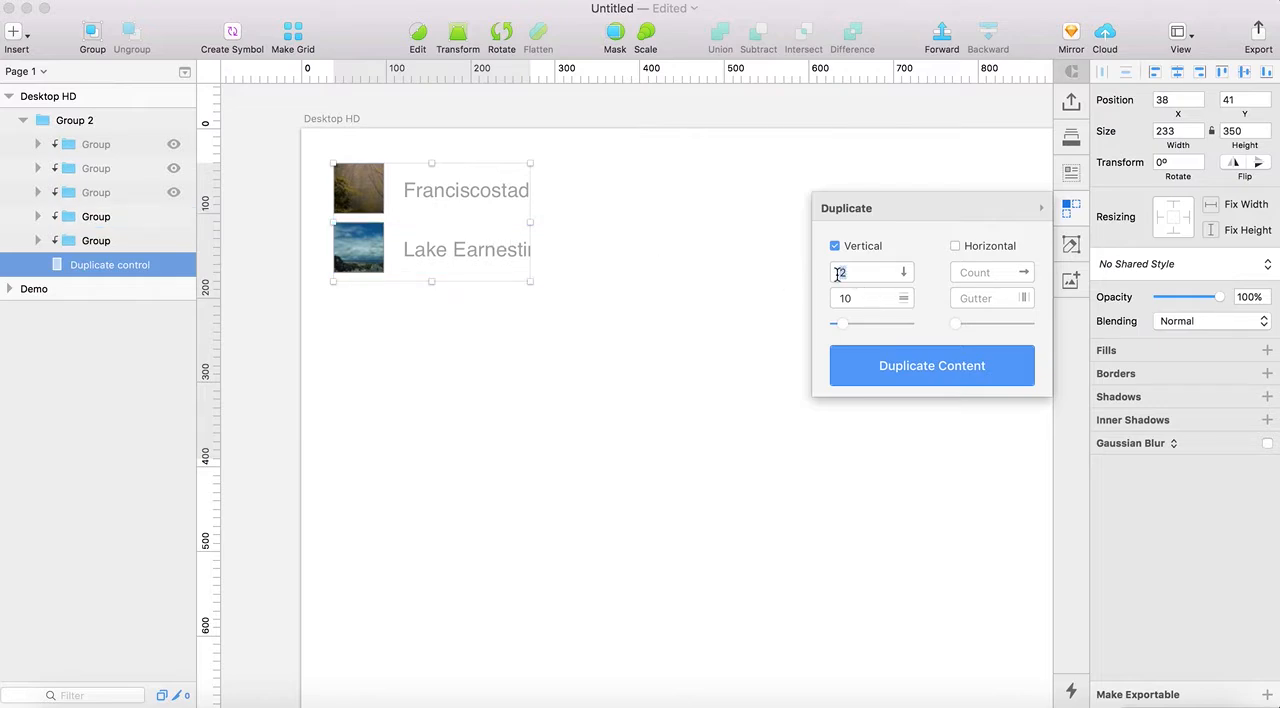
type("6")
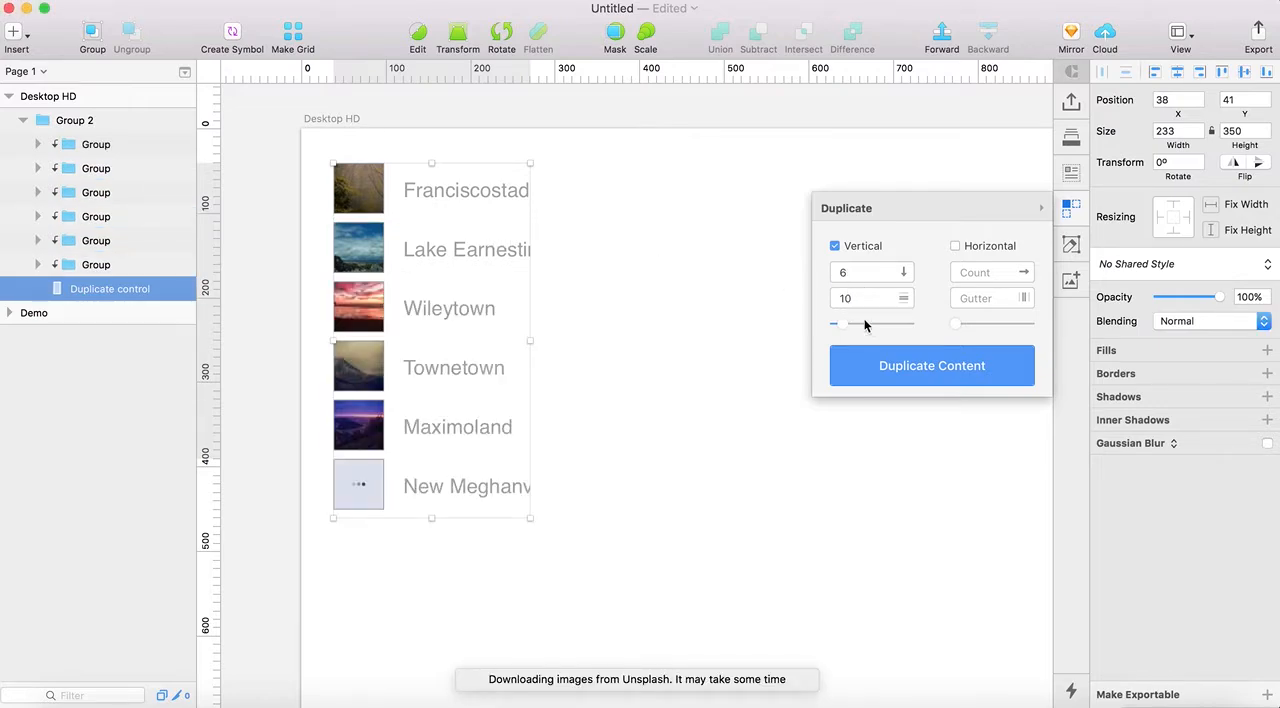
left_click_drag(845, 328, 850, 332)
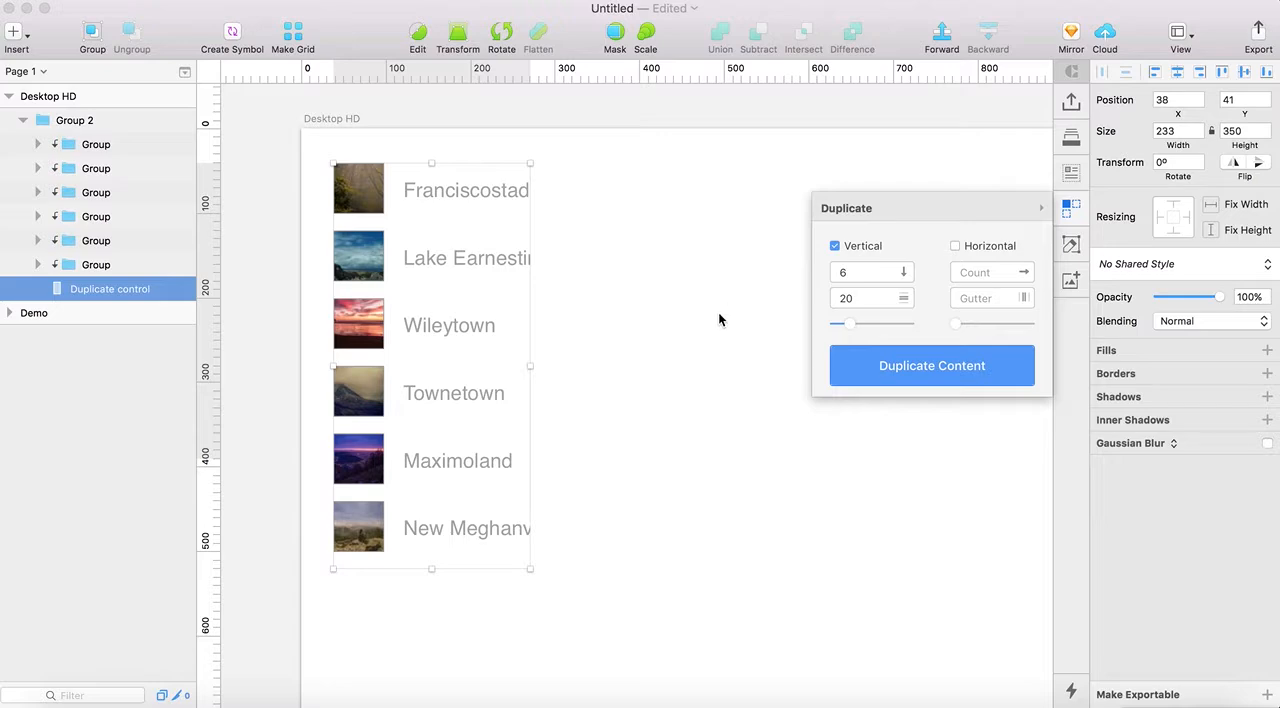
scroll(713, 310, "down", 1)
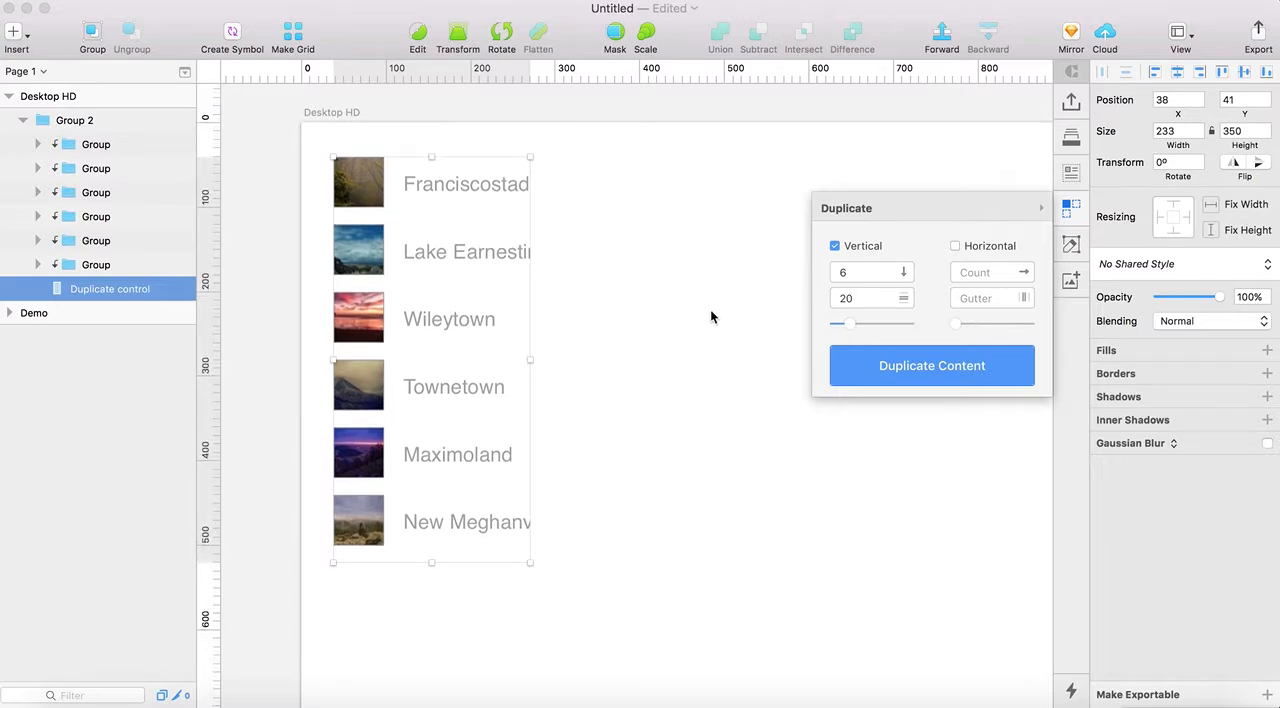
left_click(1071, 207)
Widen the Duplicate control layer to about 345 px so the long city names fit
scroll(539, 404, "down", 4)
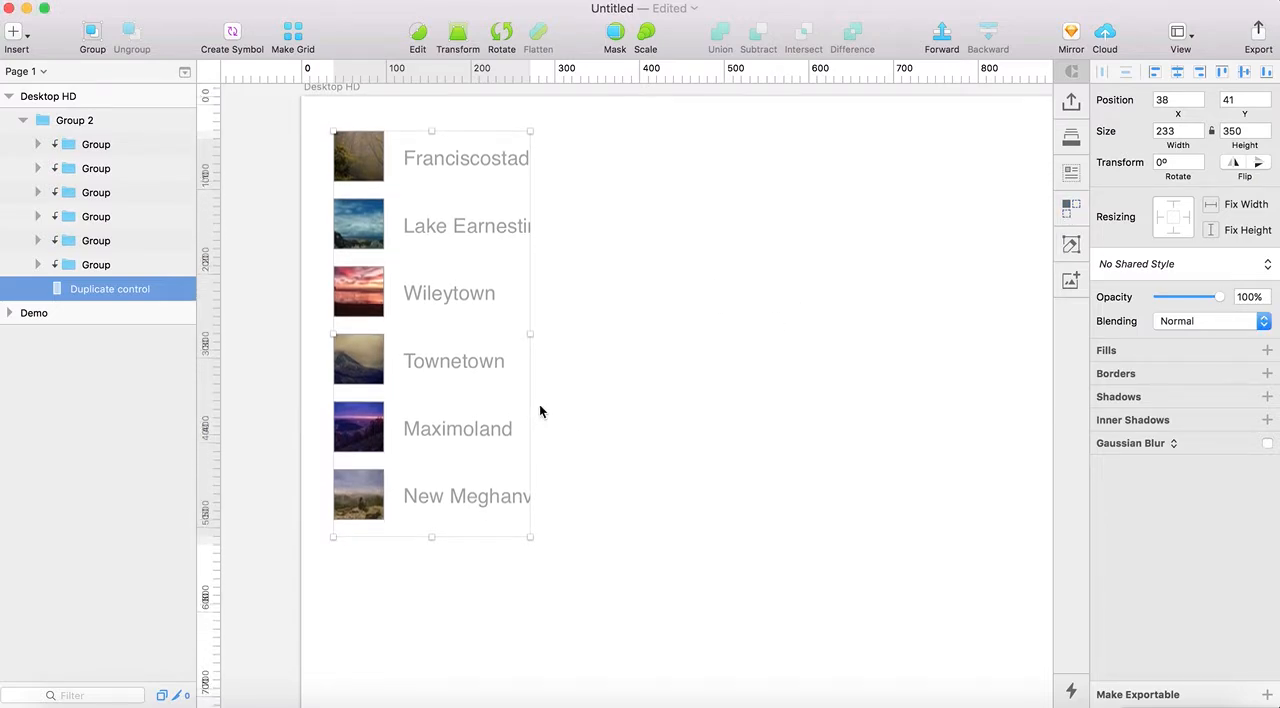
scroll(656, 421, "down", 1)
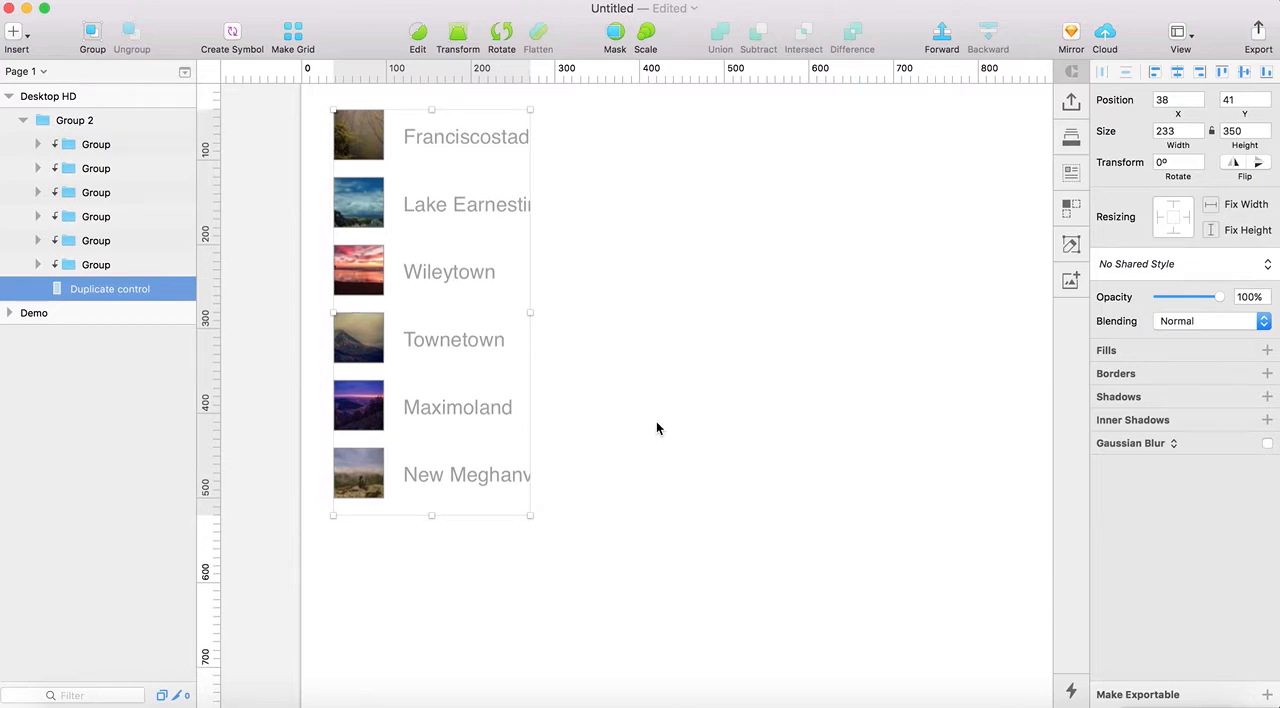
scroll(658, 438, "down", 4)
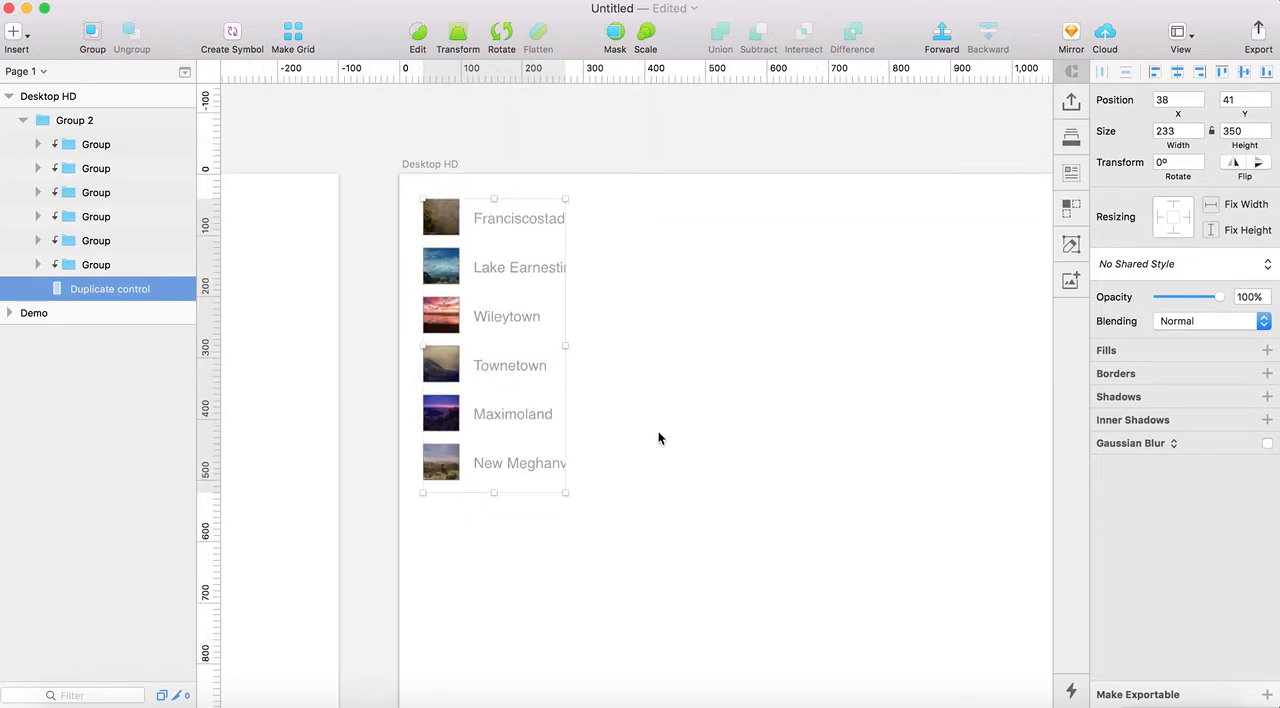
scroll(658, 438, "down", 5)
scroll(658, 440, "down", 2)
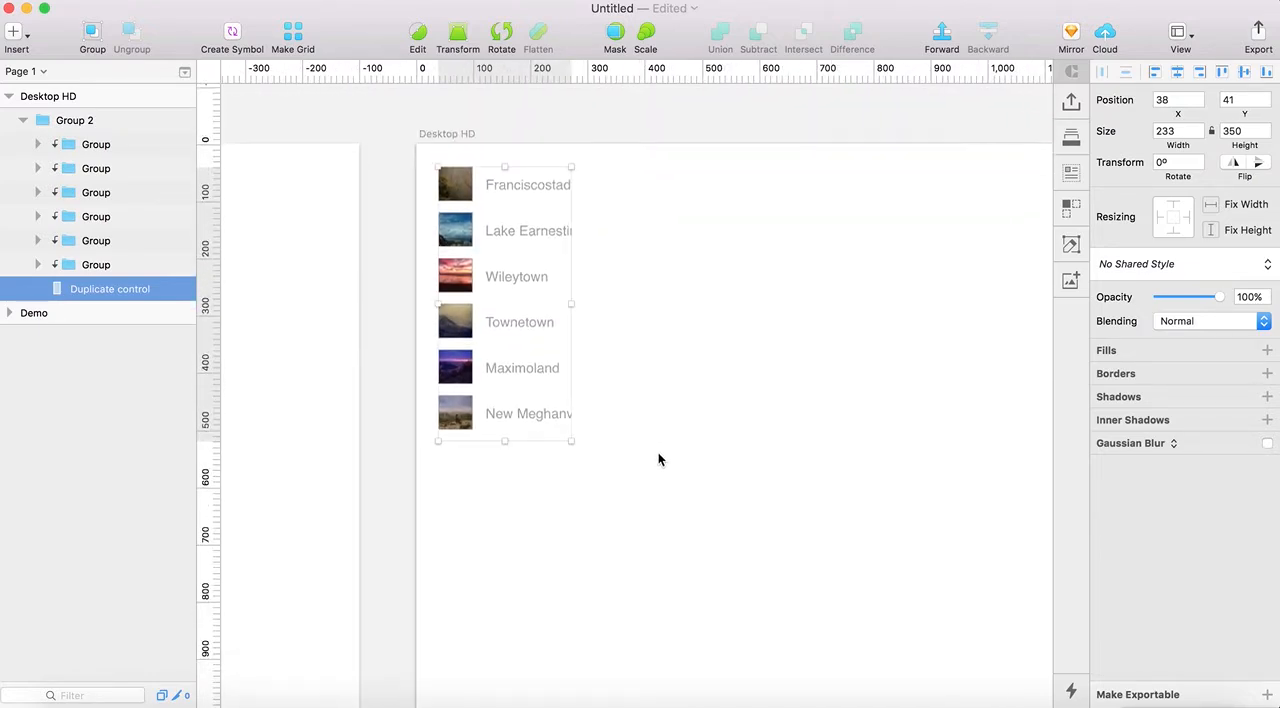
scroll(658, 452, "down", 5)
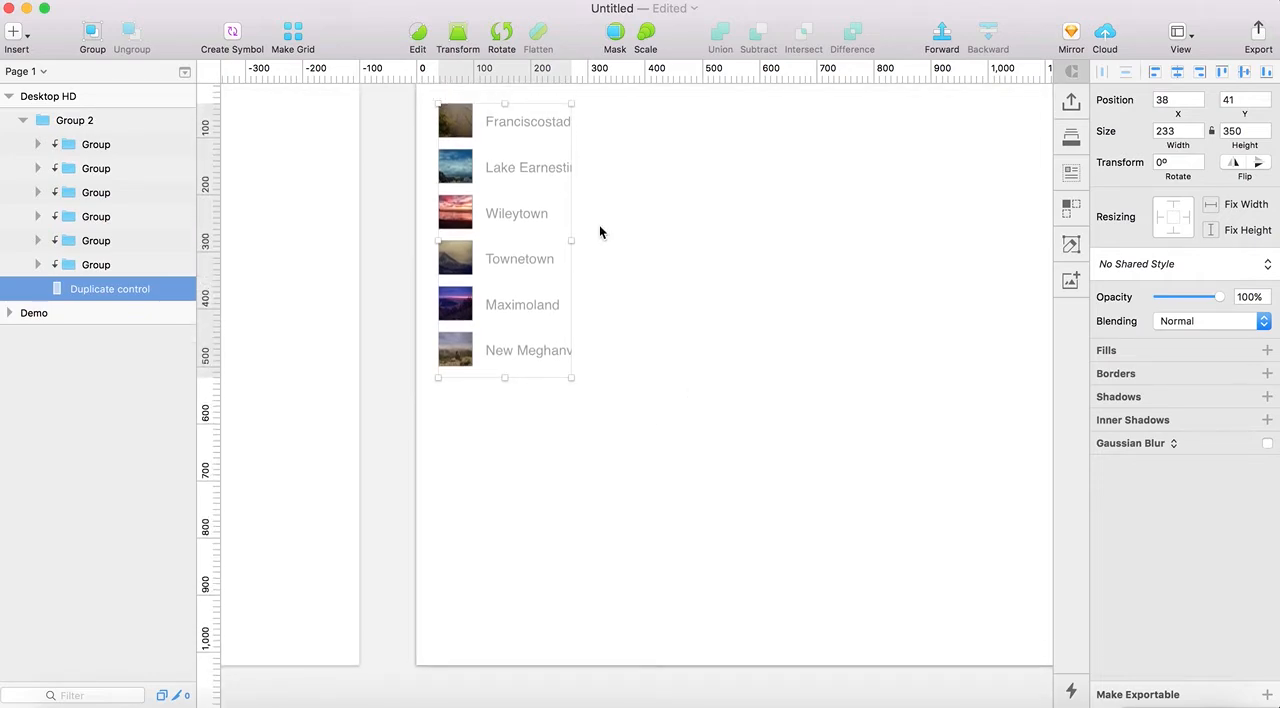
left_click_drag(571, 240, 635, 243)
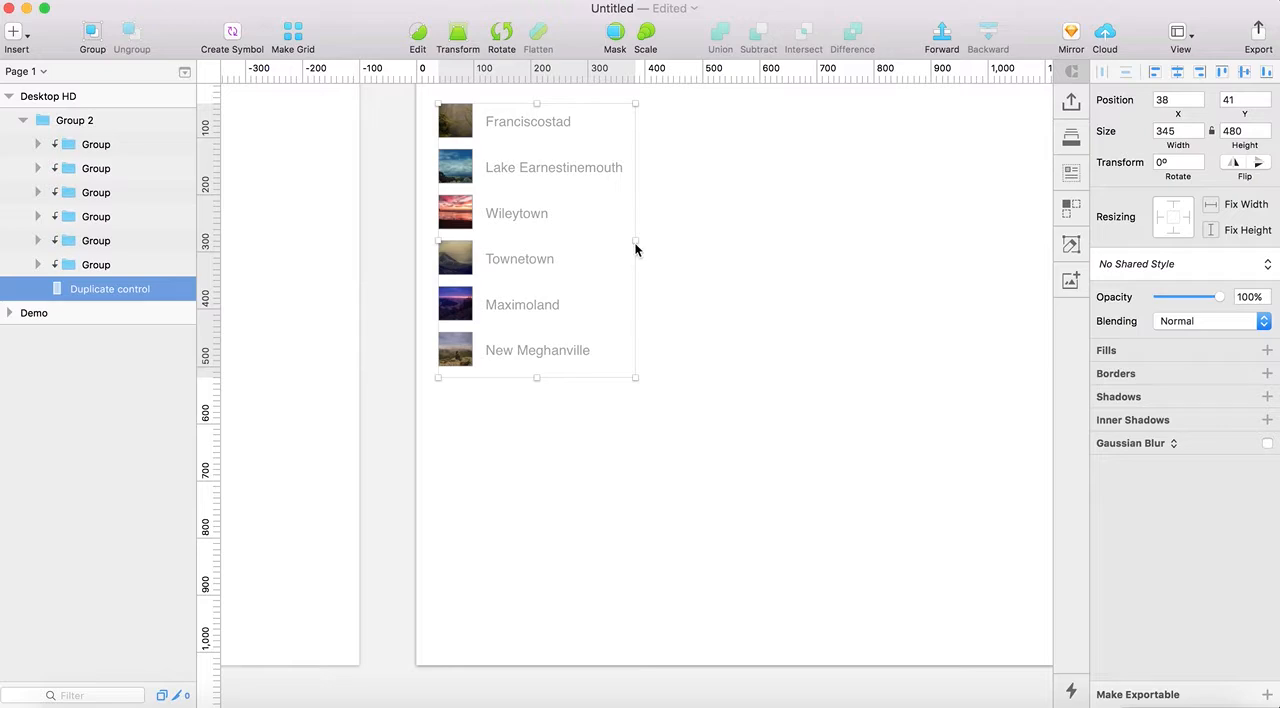
scroll(636, 249, "up", 2)
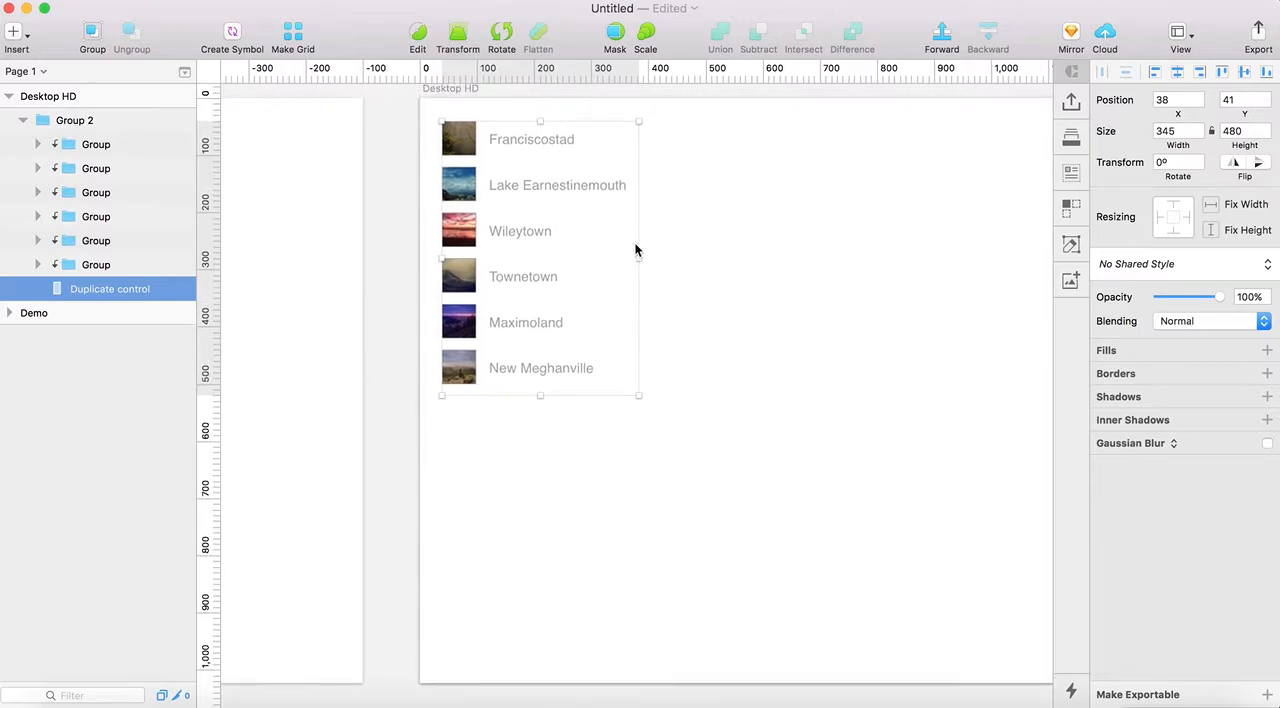
Try stretching the whole Group 2 downward to a height of about 496 px
left_click(575, 425)
left_click(534, 344)
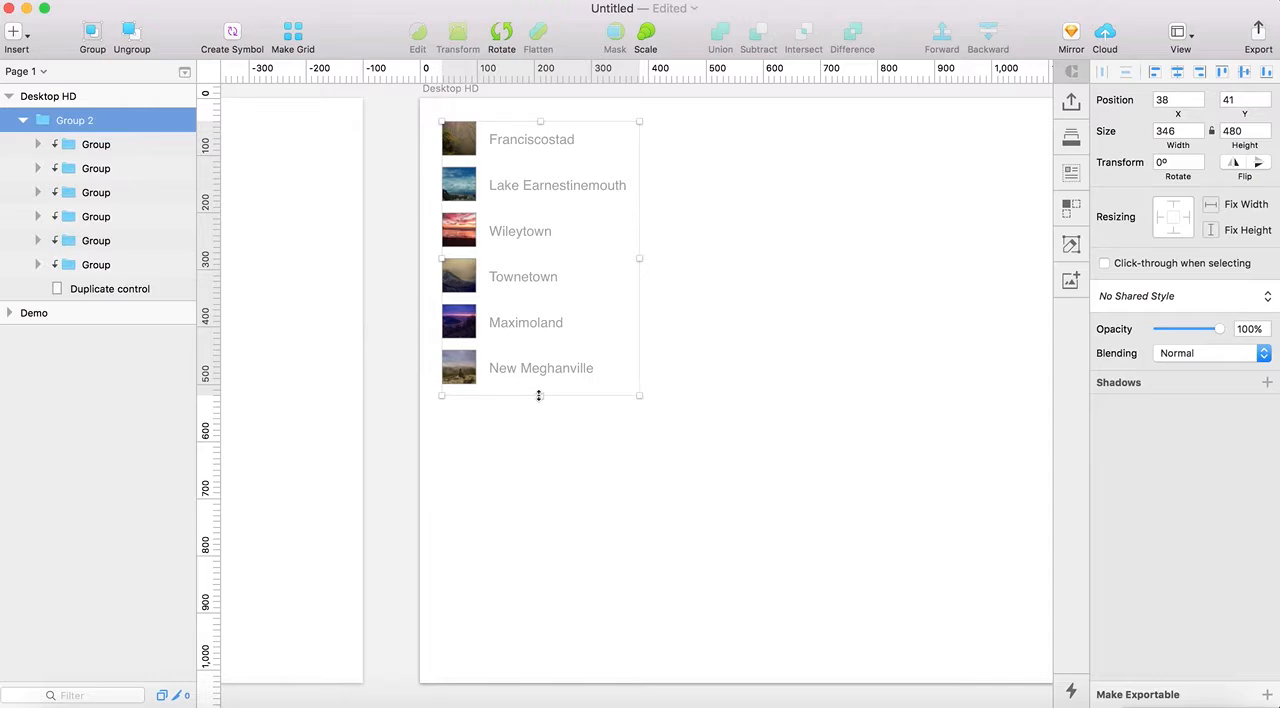
left_click_drag(539, 396, 540, 407)
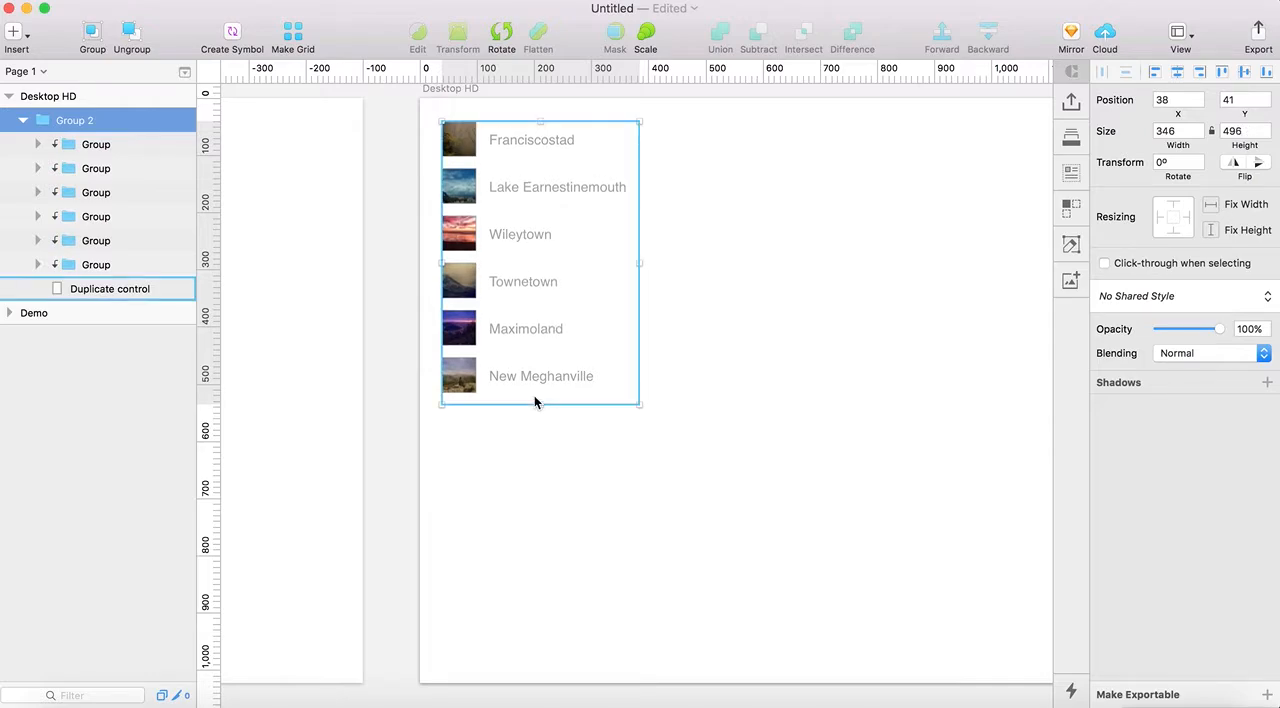
Resize the Duplicate control layer's height to about 940 px, back to 540 px, and out again to about 935 px
left_click(112, 296)
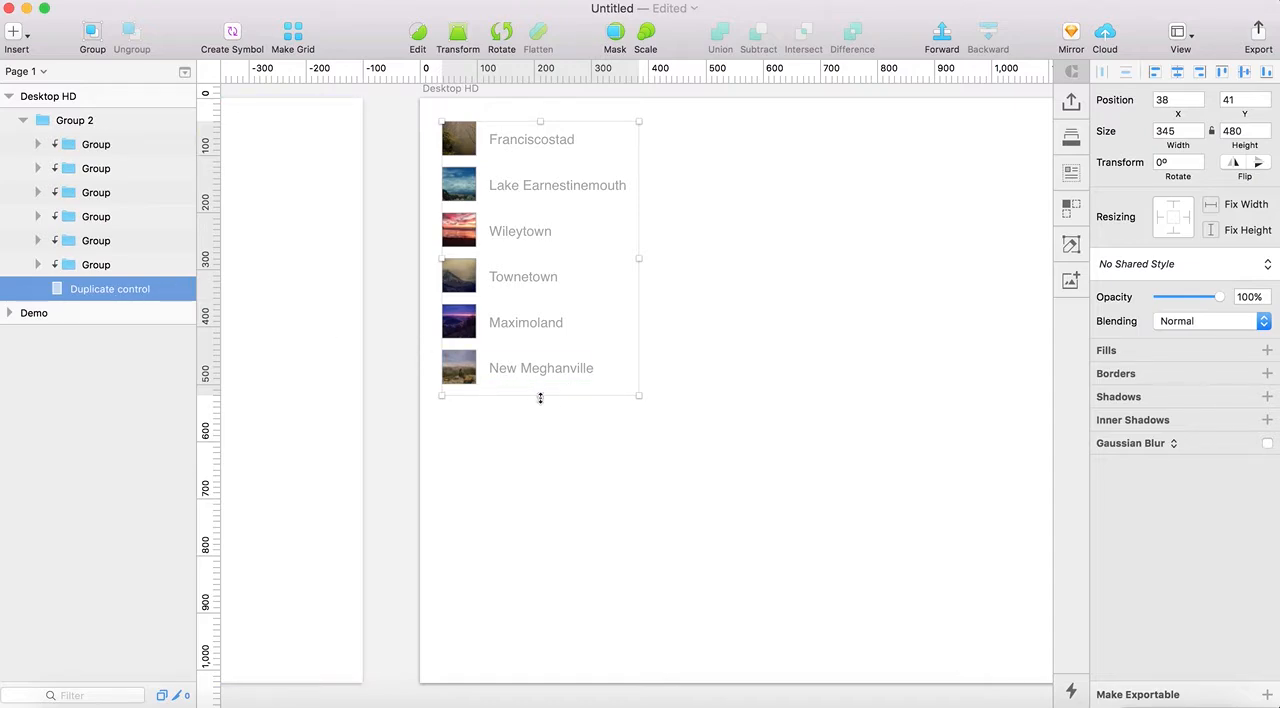
left_click_drag(540, 396, 547, 660)
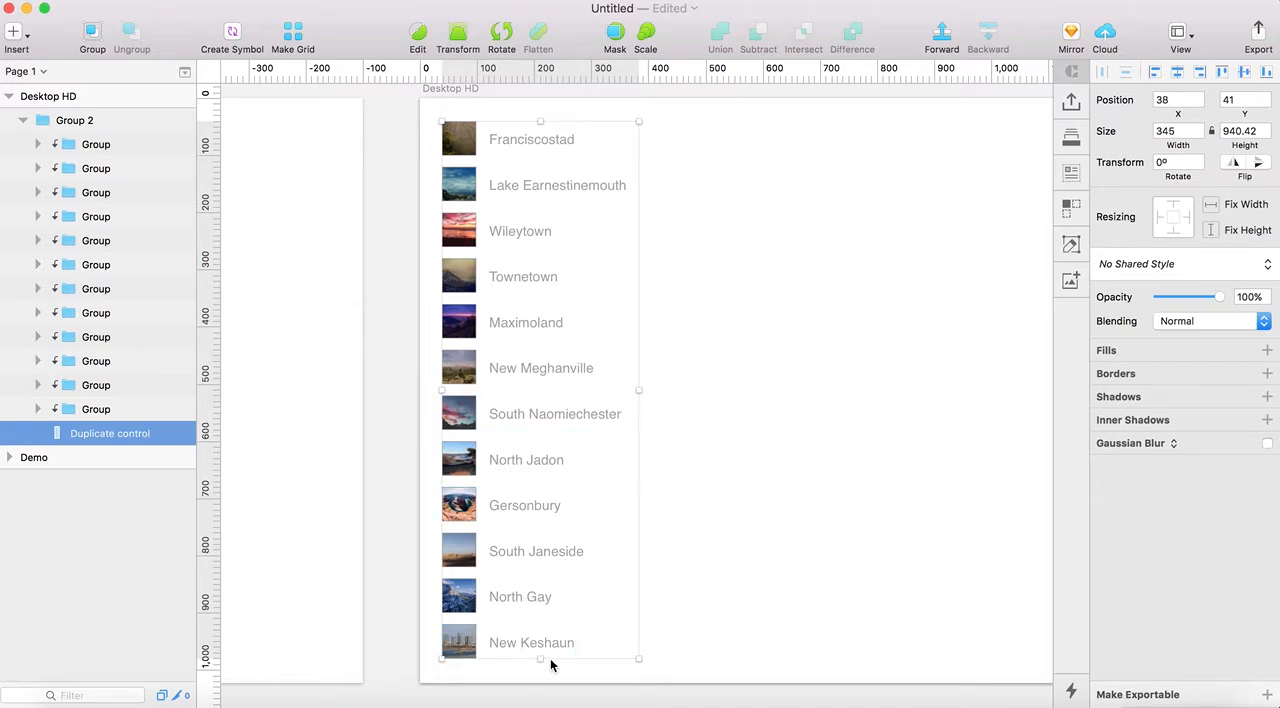
left_click_drag(541, 660, 537, 432)
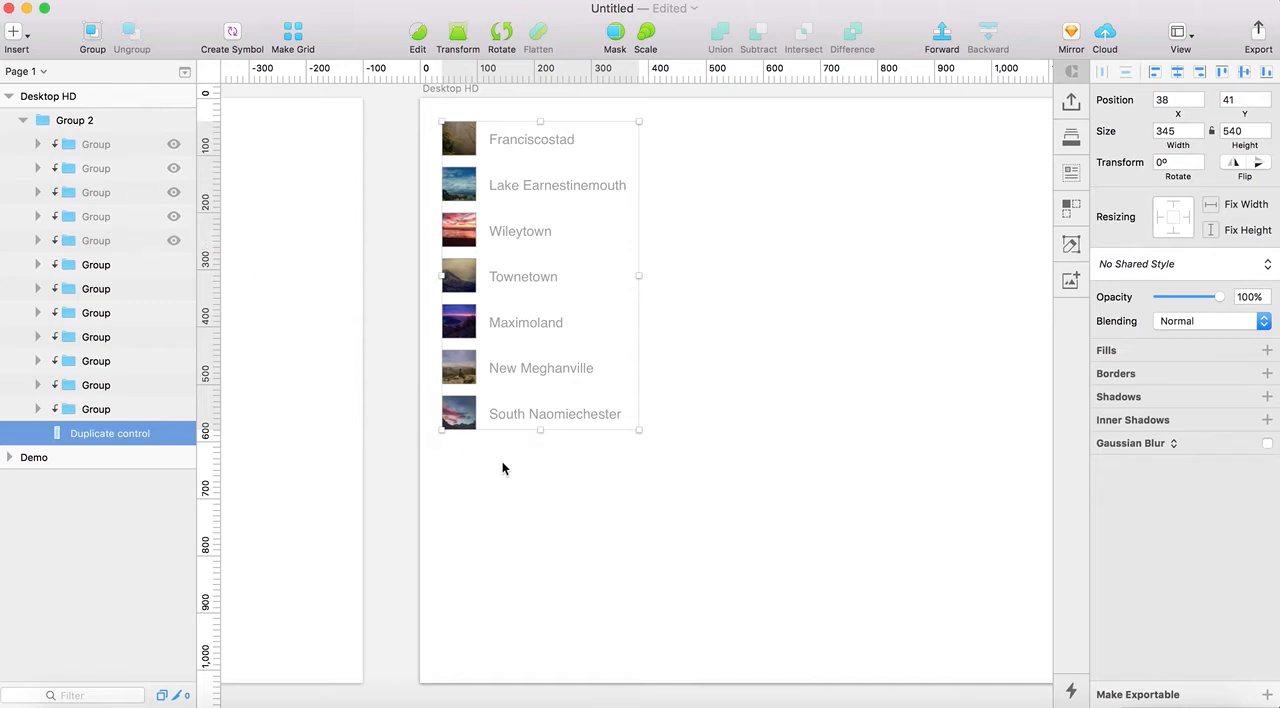
left_click_drag(540, 430, 549, 660)
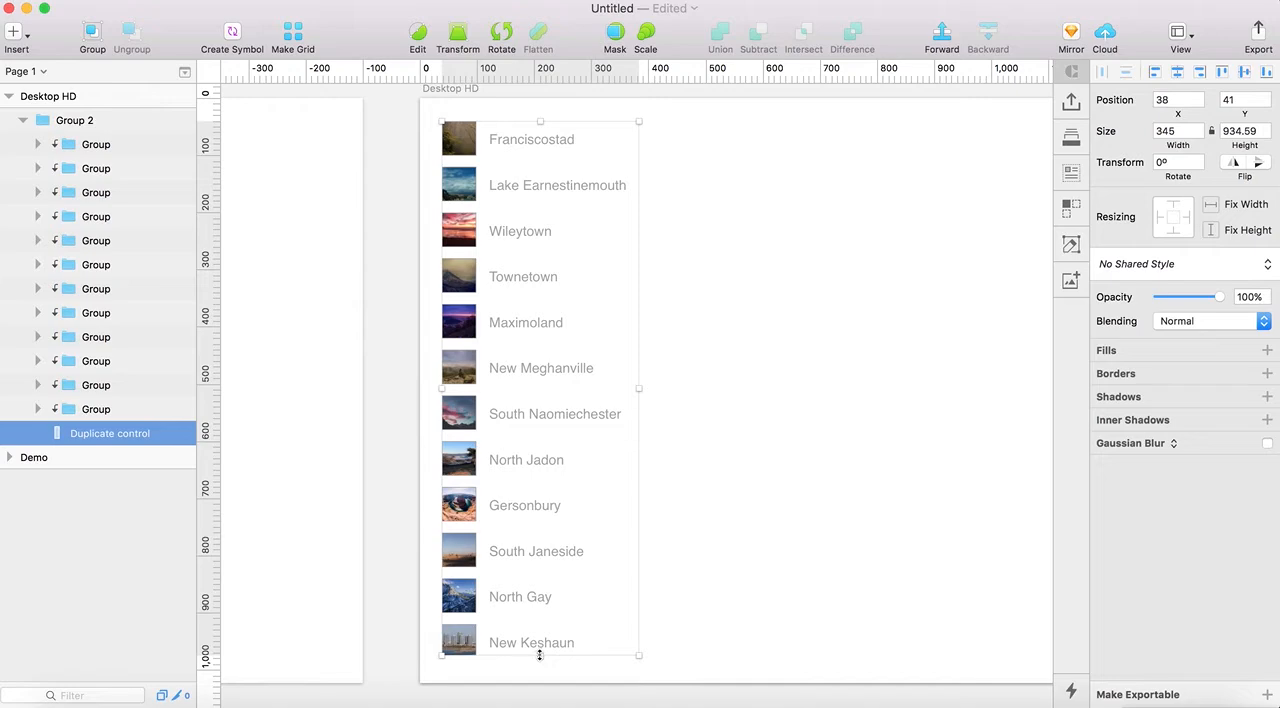
Shorten the Duplicate control layer to 880 px high and delete the hidden topmost row group inside Group 2
left_click_drag(540, 655, 543, 624)
right_click(110, 150)
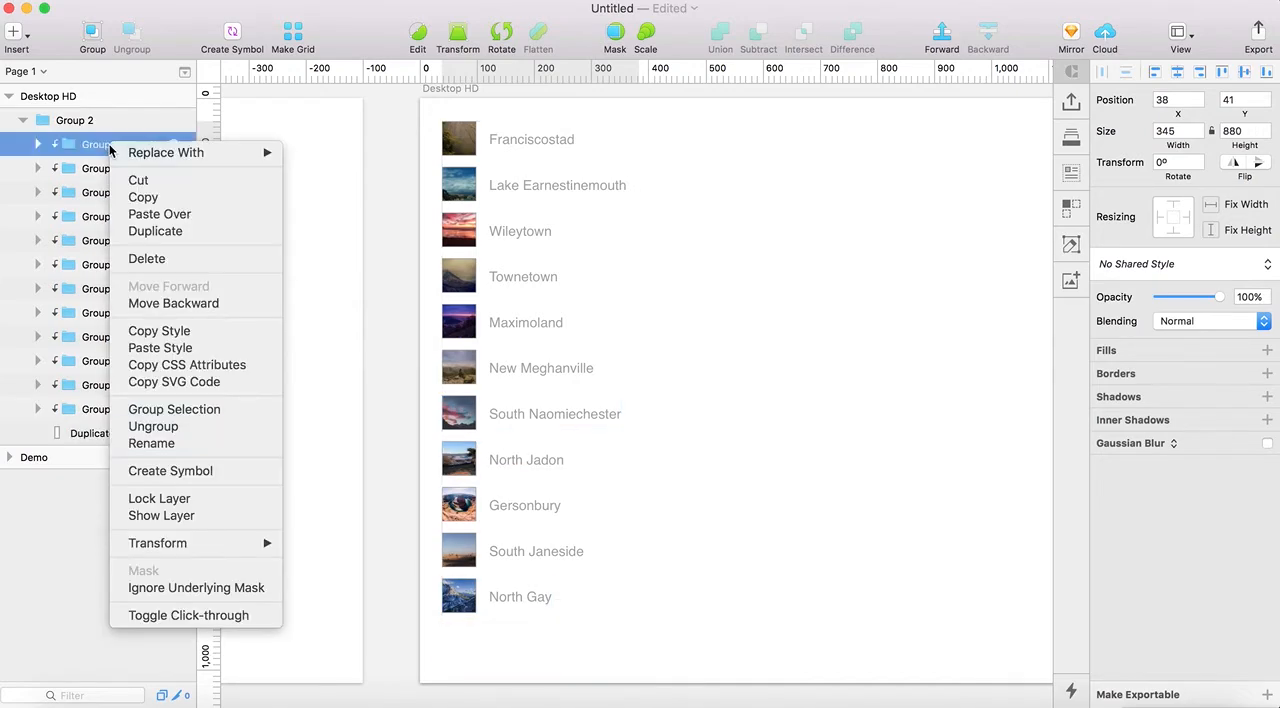
left_click(152, 259)
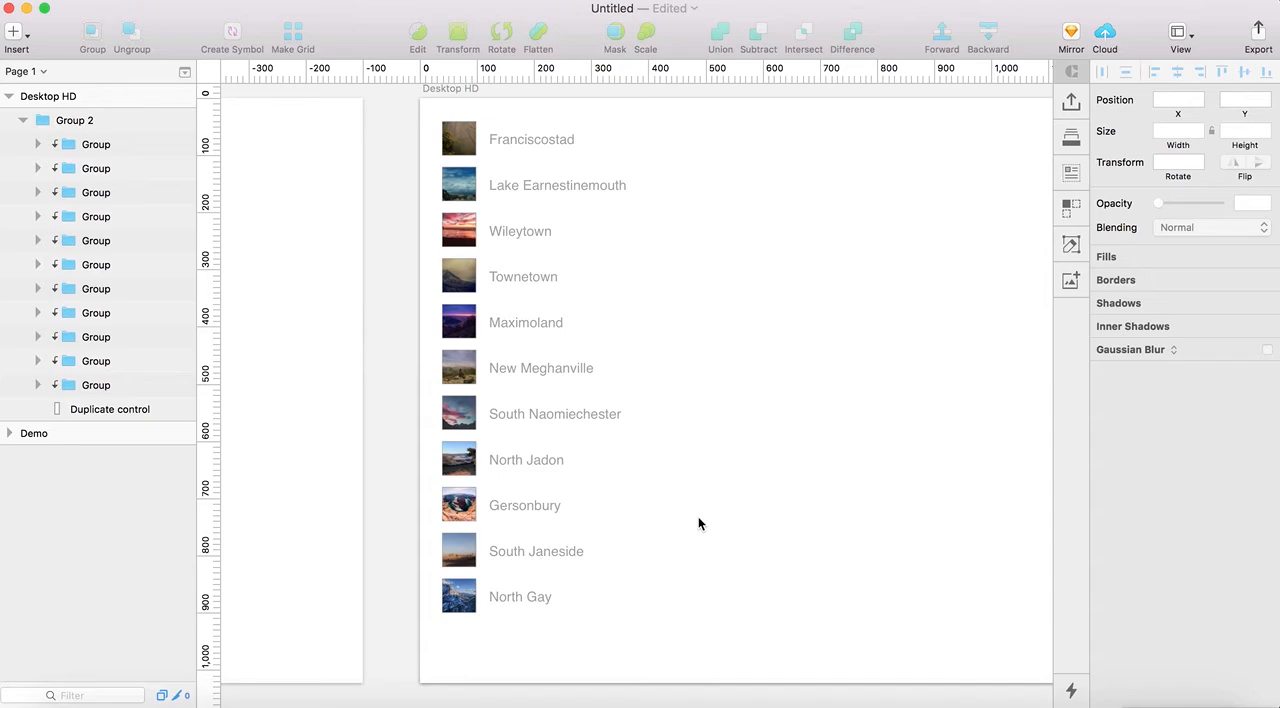
scroll(698, 516, "right", 3)
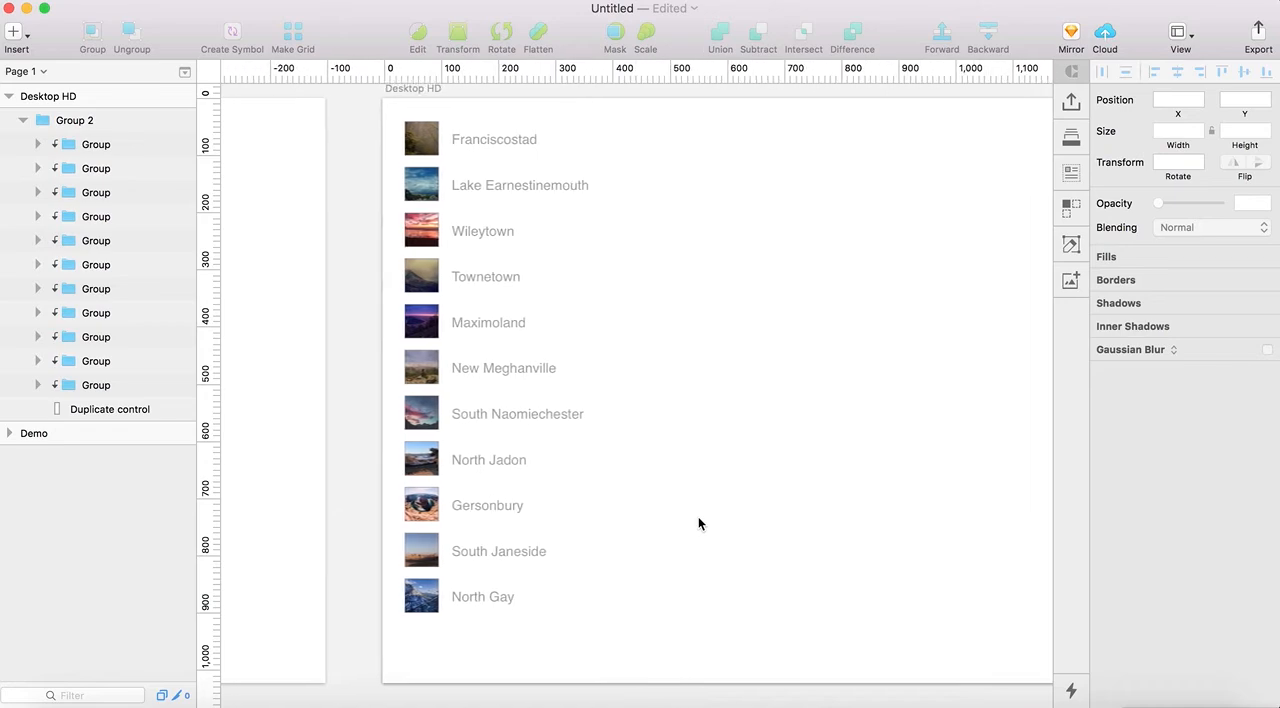
Extend the Duplicate control layer to about 945 px high to generate another row, and select the whole Group 2
left_click(464, 557)
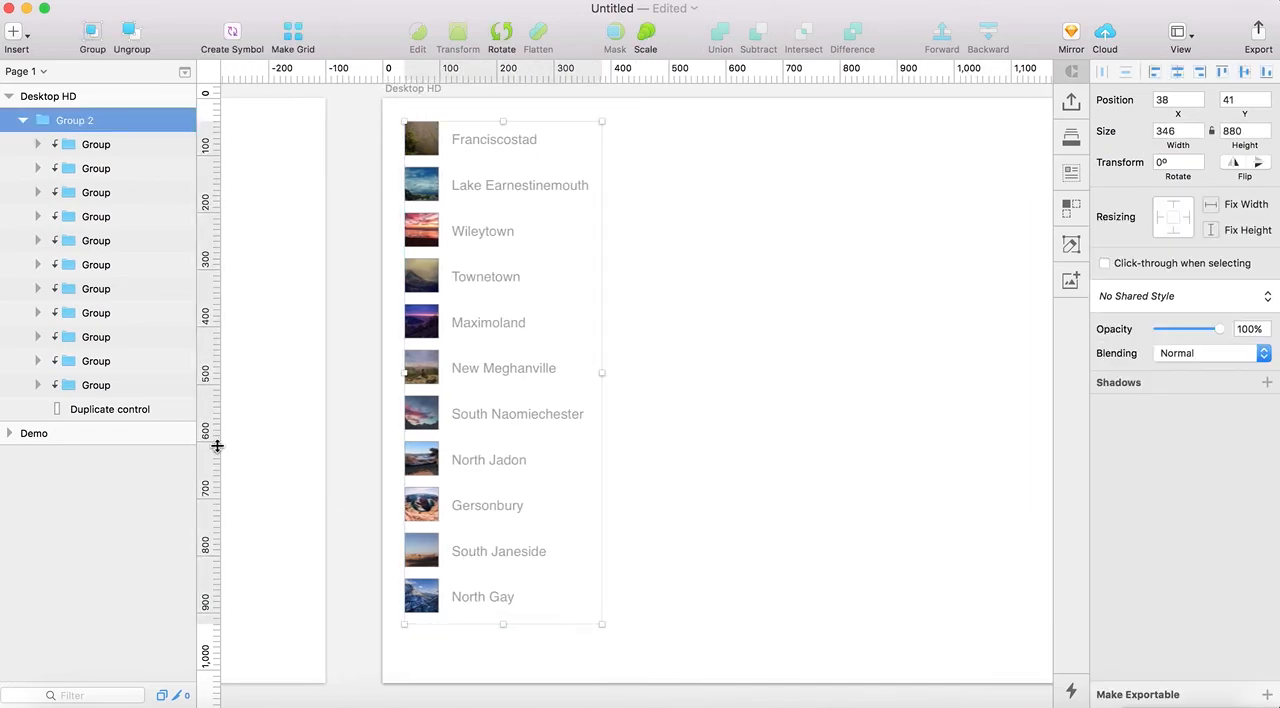
left_click(132, 410)
left_click_drag(503, 625, 508, 662)
left_click(629, 566)
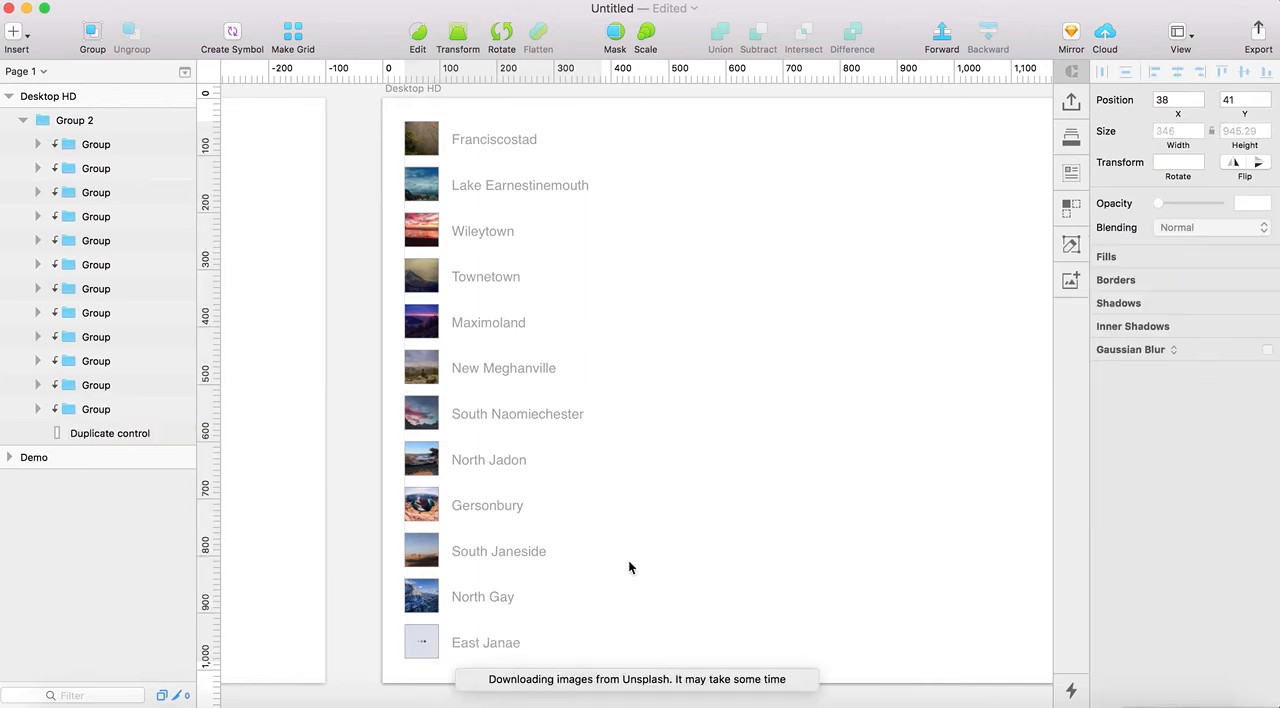
scroll(620, 544, "up", 1)
key("super+1")
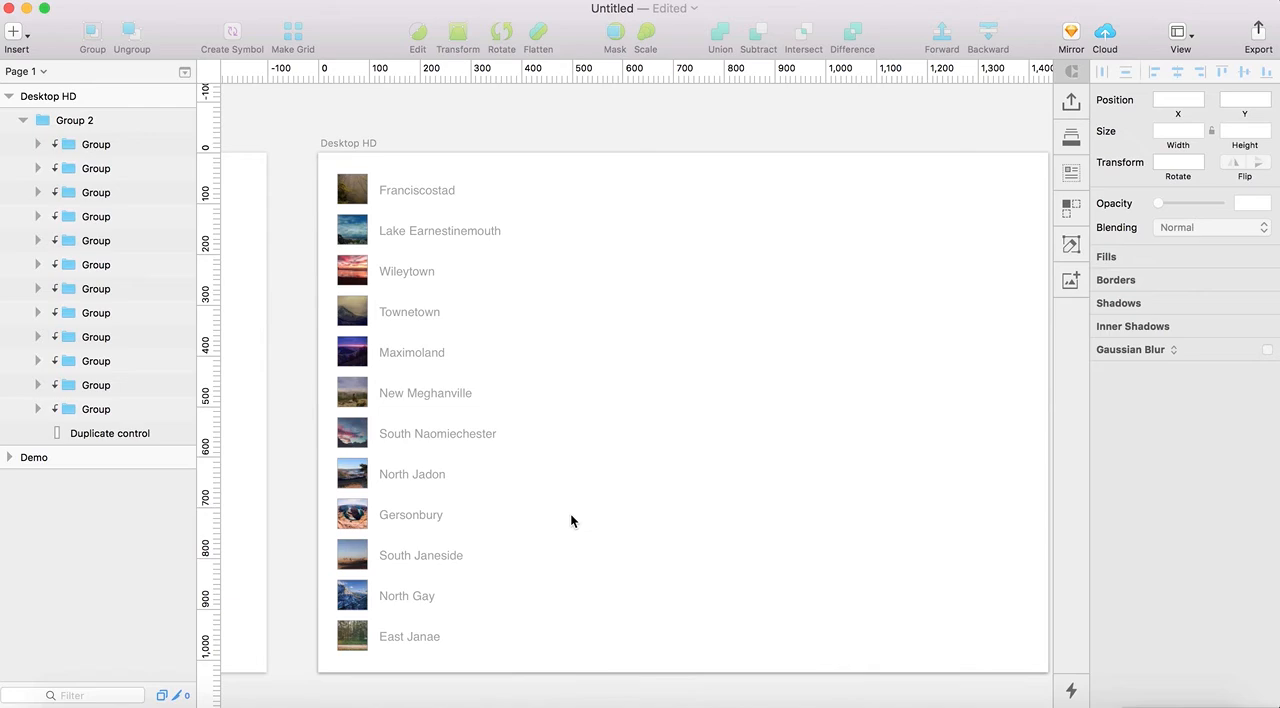
left_click(426, 452)
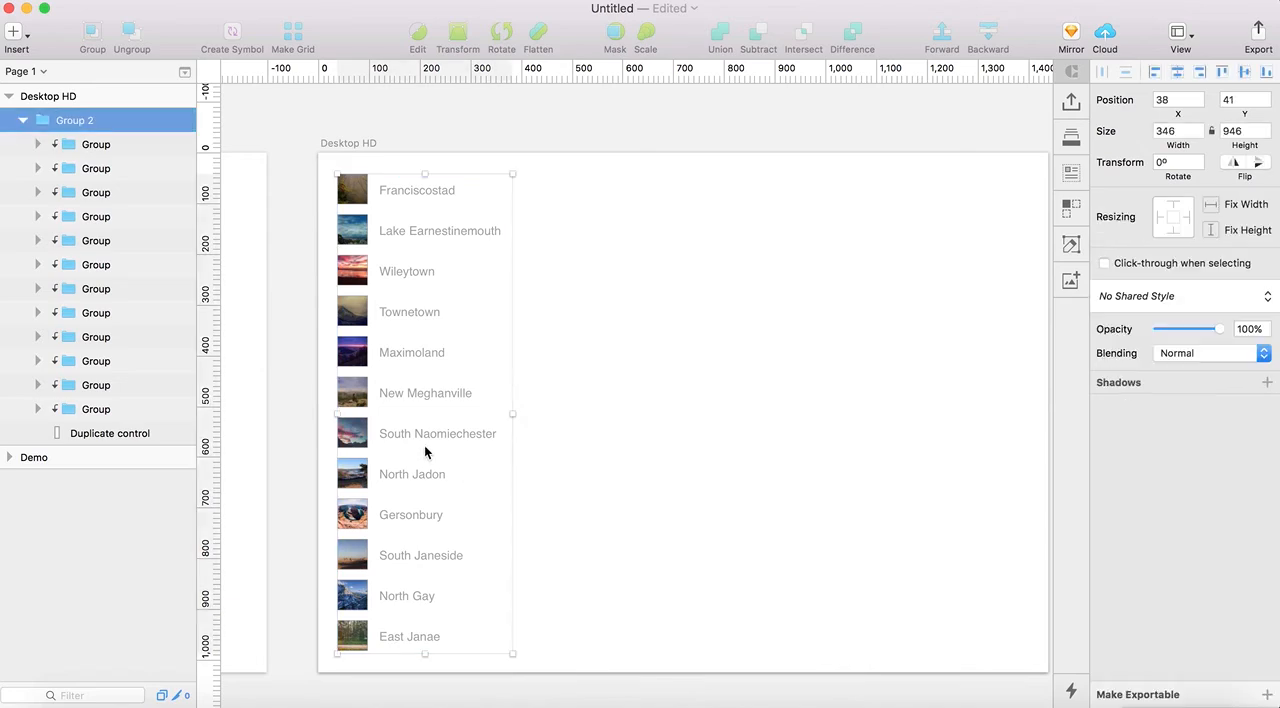